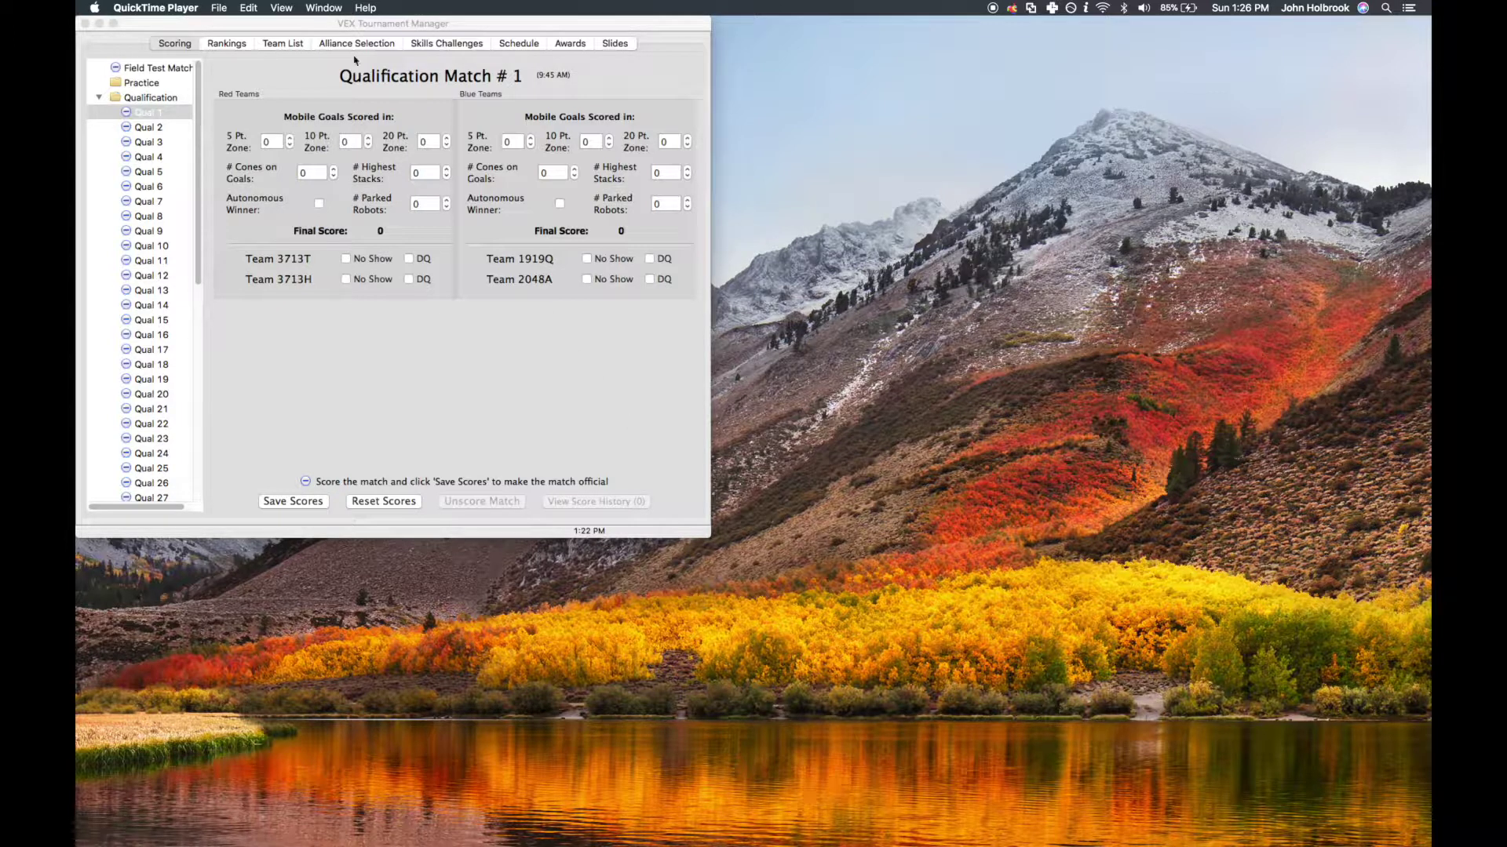
Start a Field Queue Display that follows Main Field Set, Field 1.
click(628, 422)
click(446, 7)
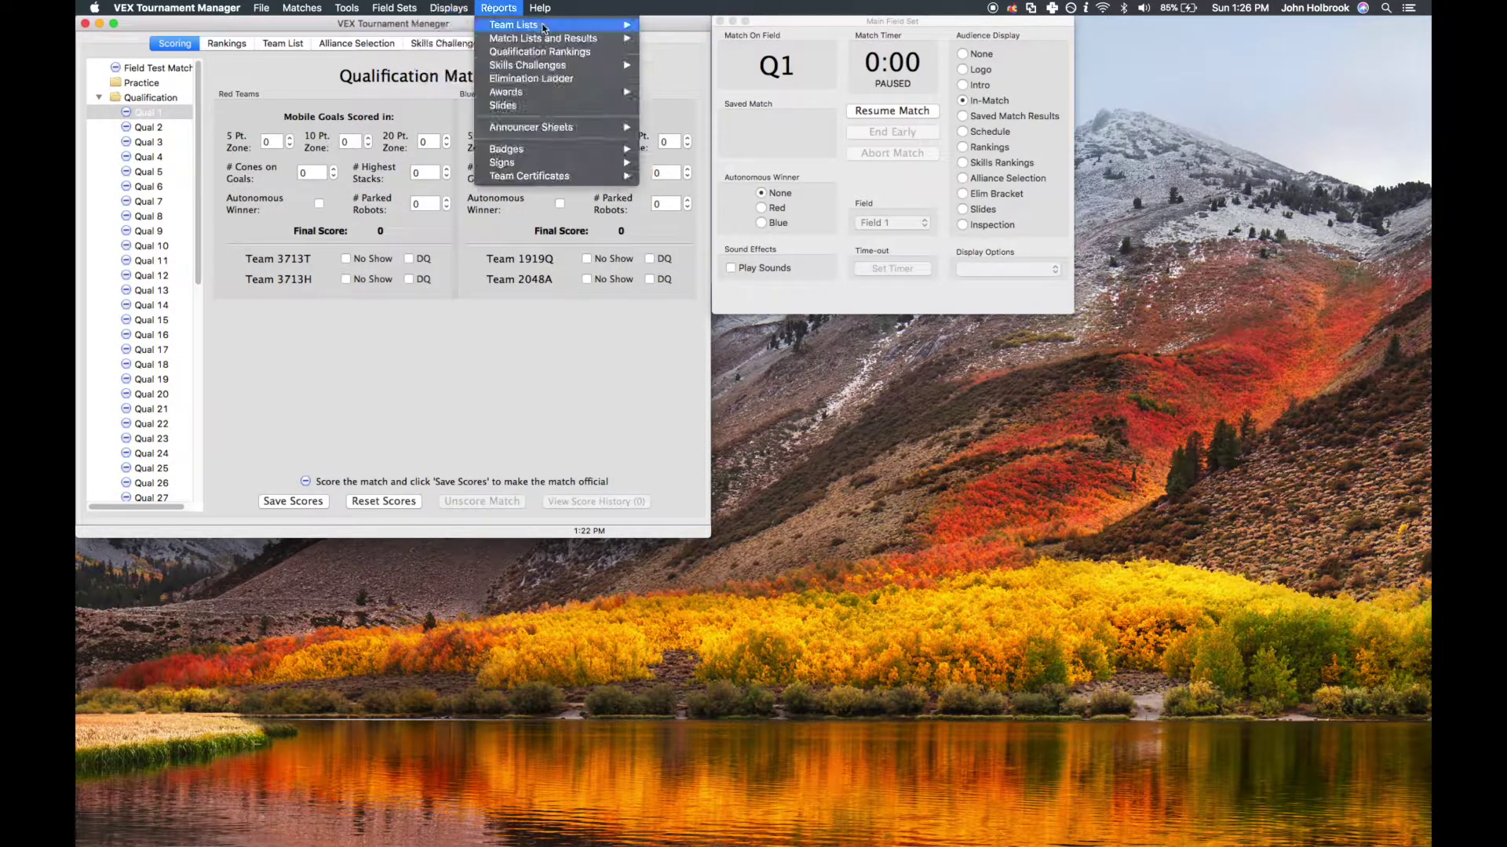
mouse_move(471, 26)
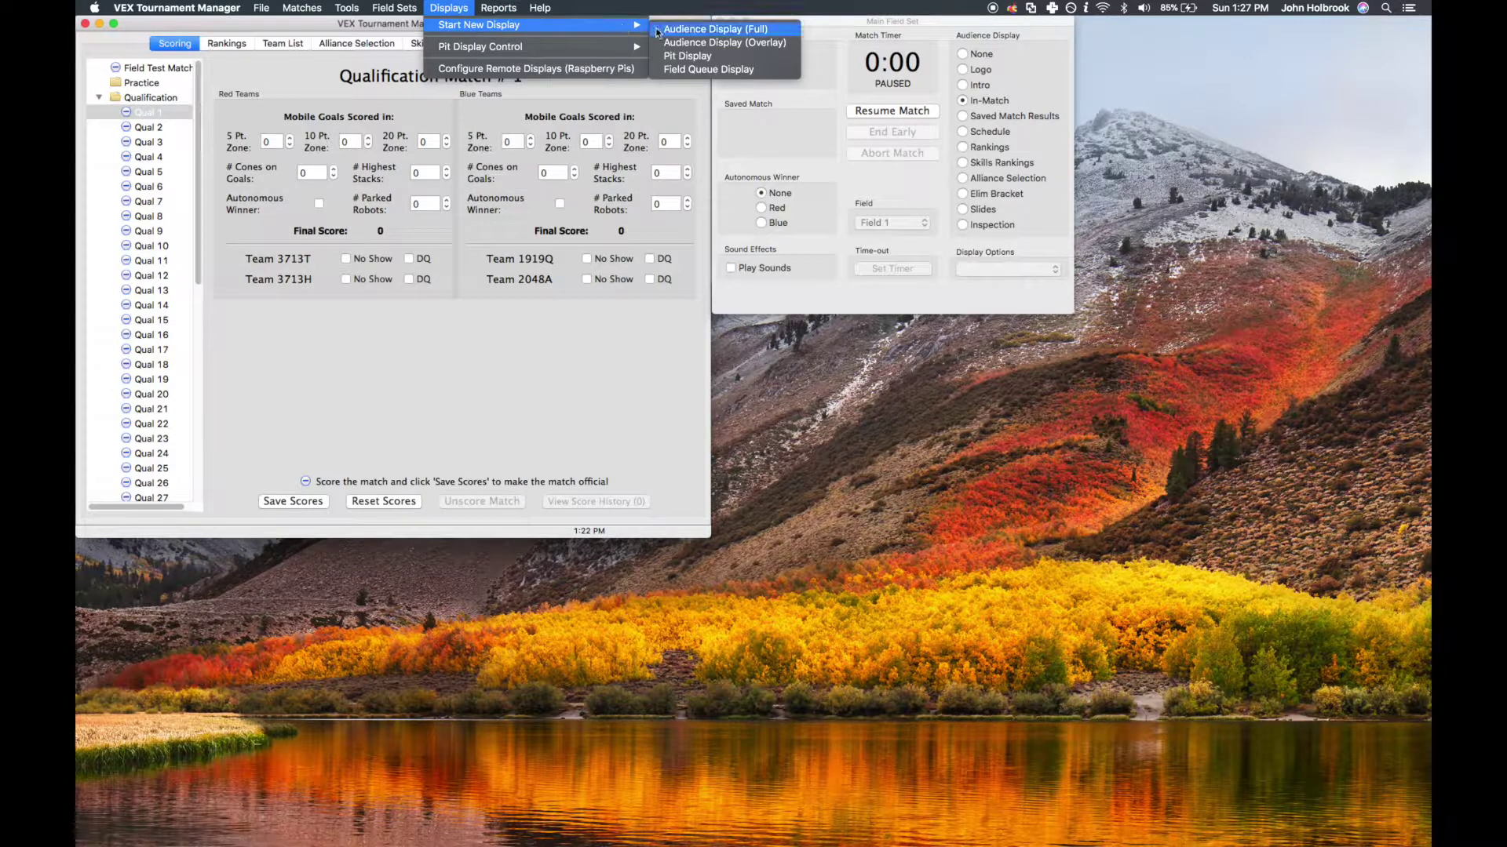
click(672, 70)
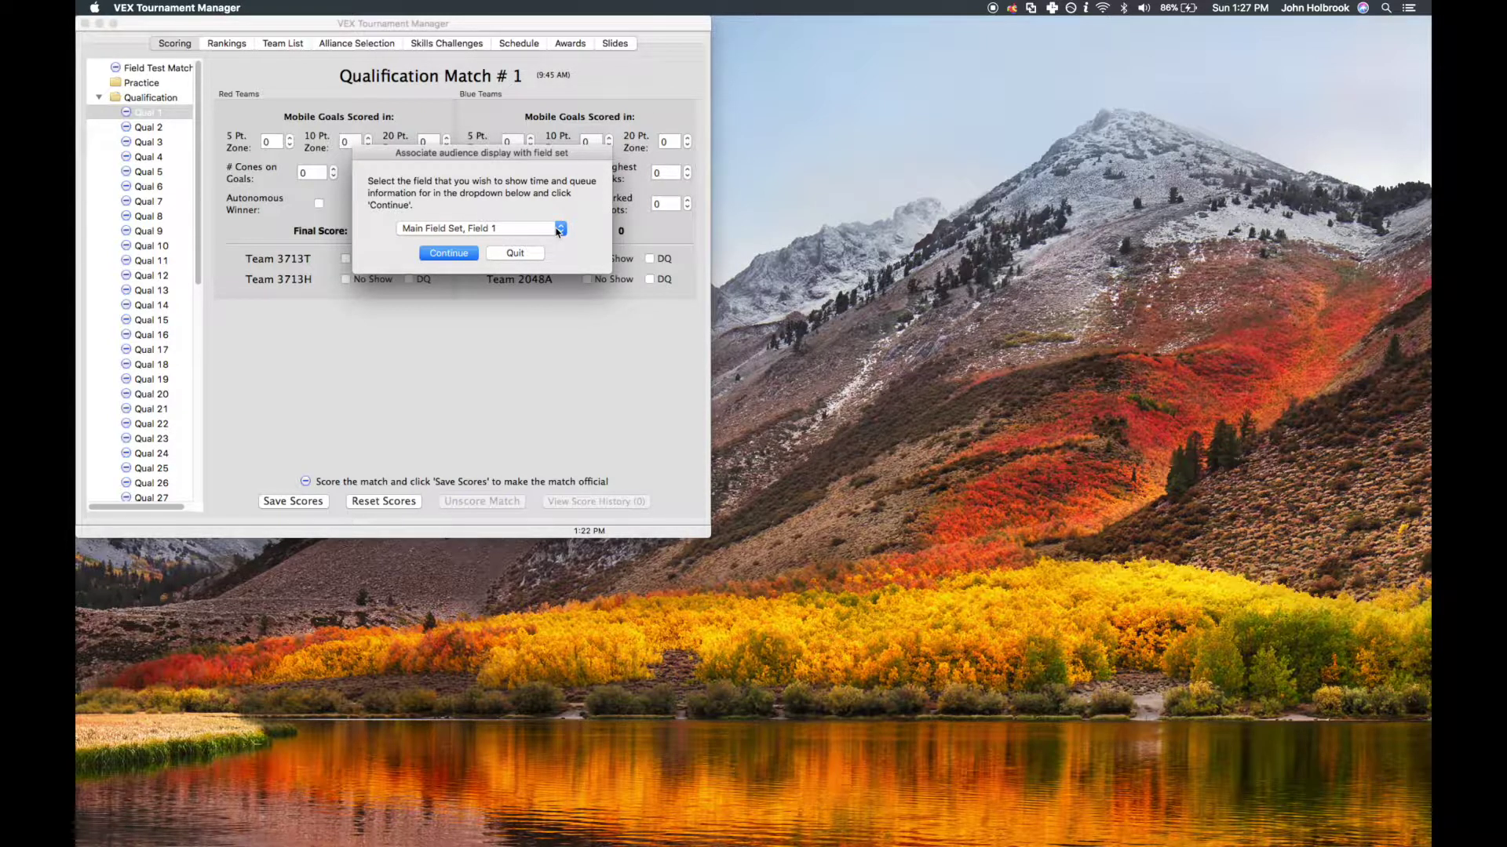
click(558, 228)
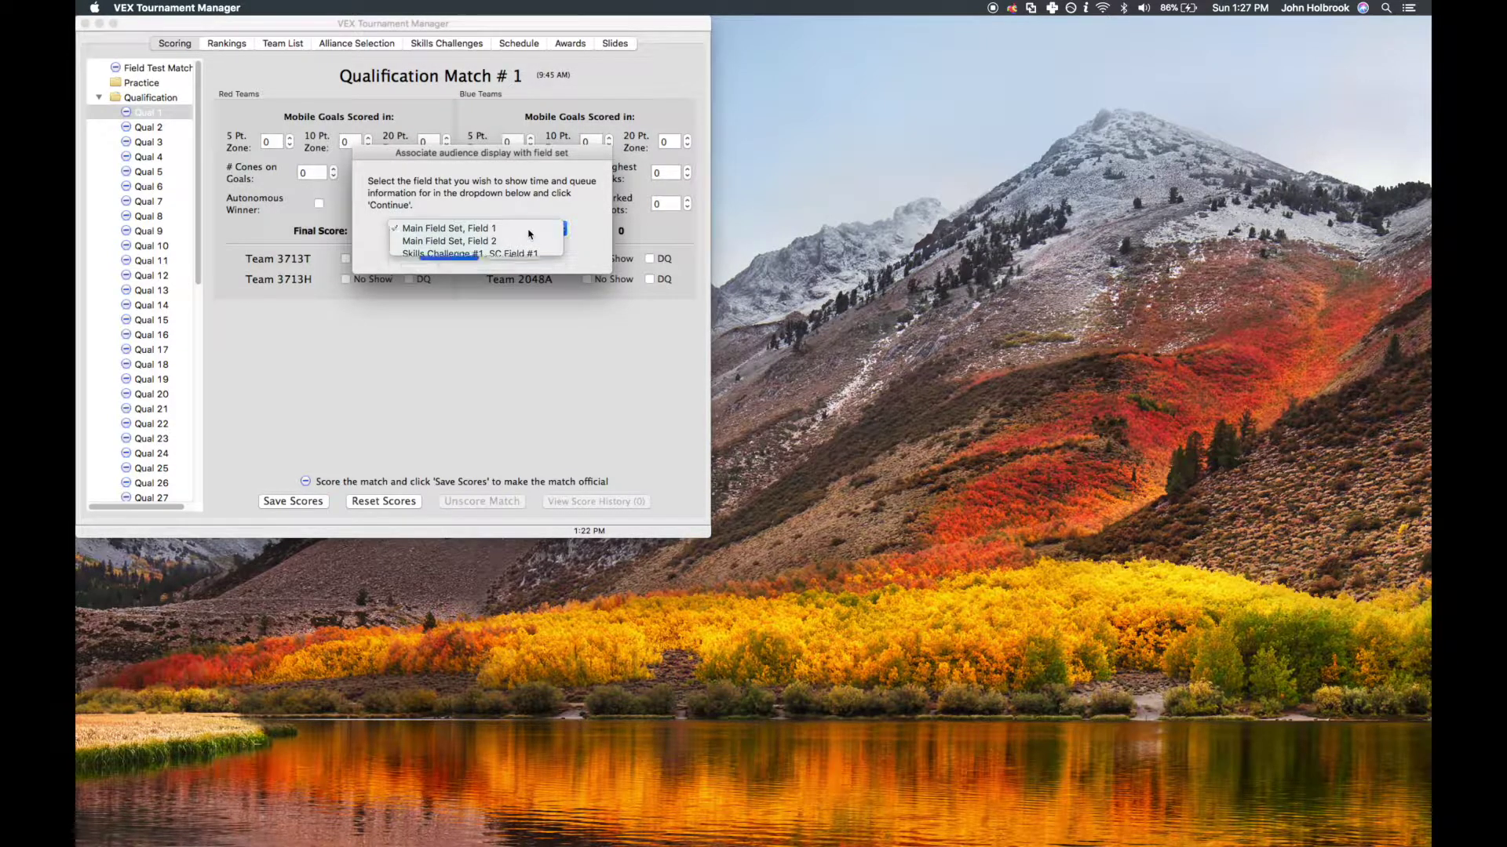
click(459, 256)
click(456, 256)
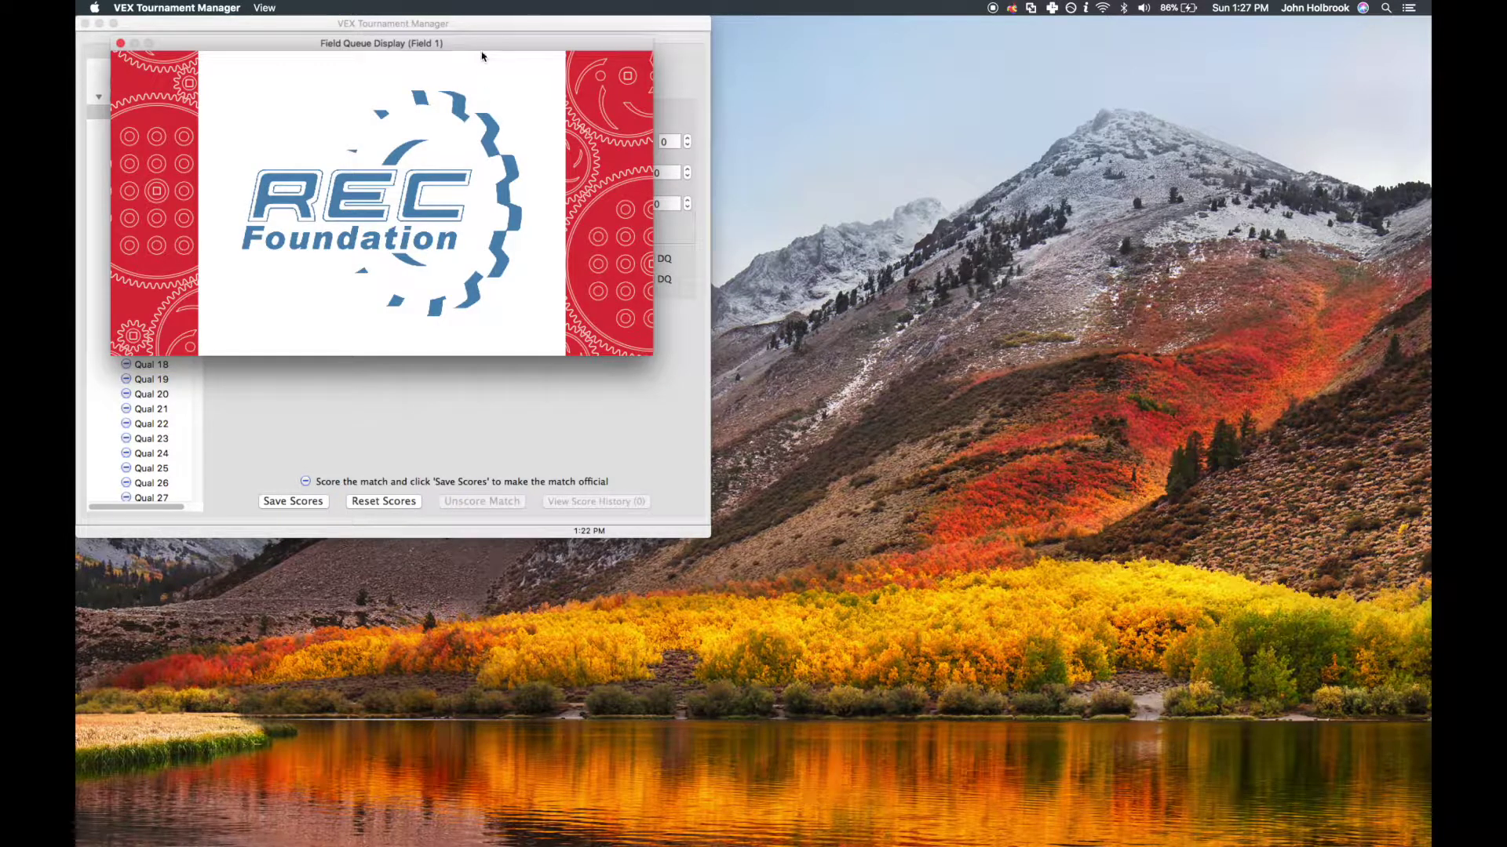
Move the queue display below the scoring window and select Qual 1 in the match list.
drag(481, 43, 440, 534)
click(537, 417)
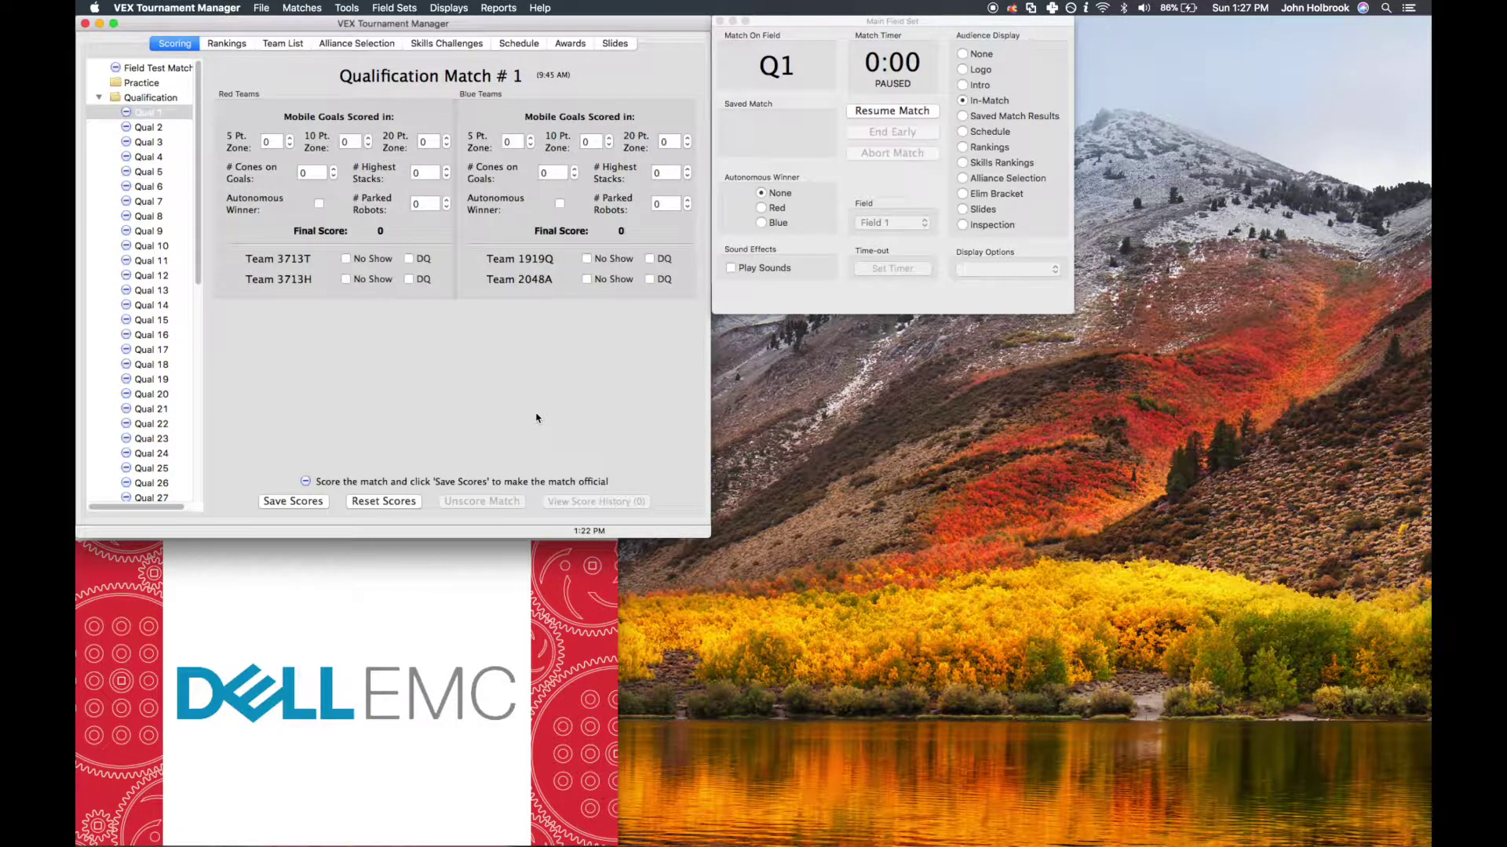
click(387, 614)
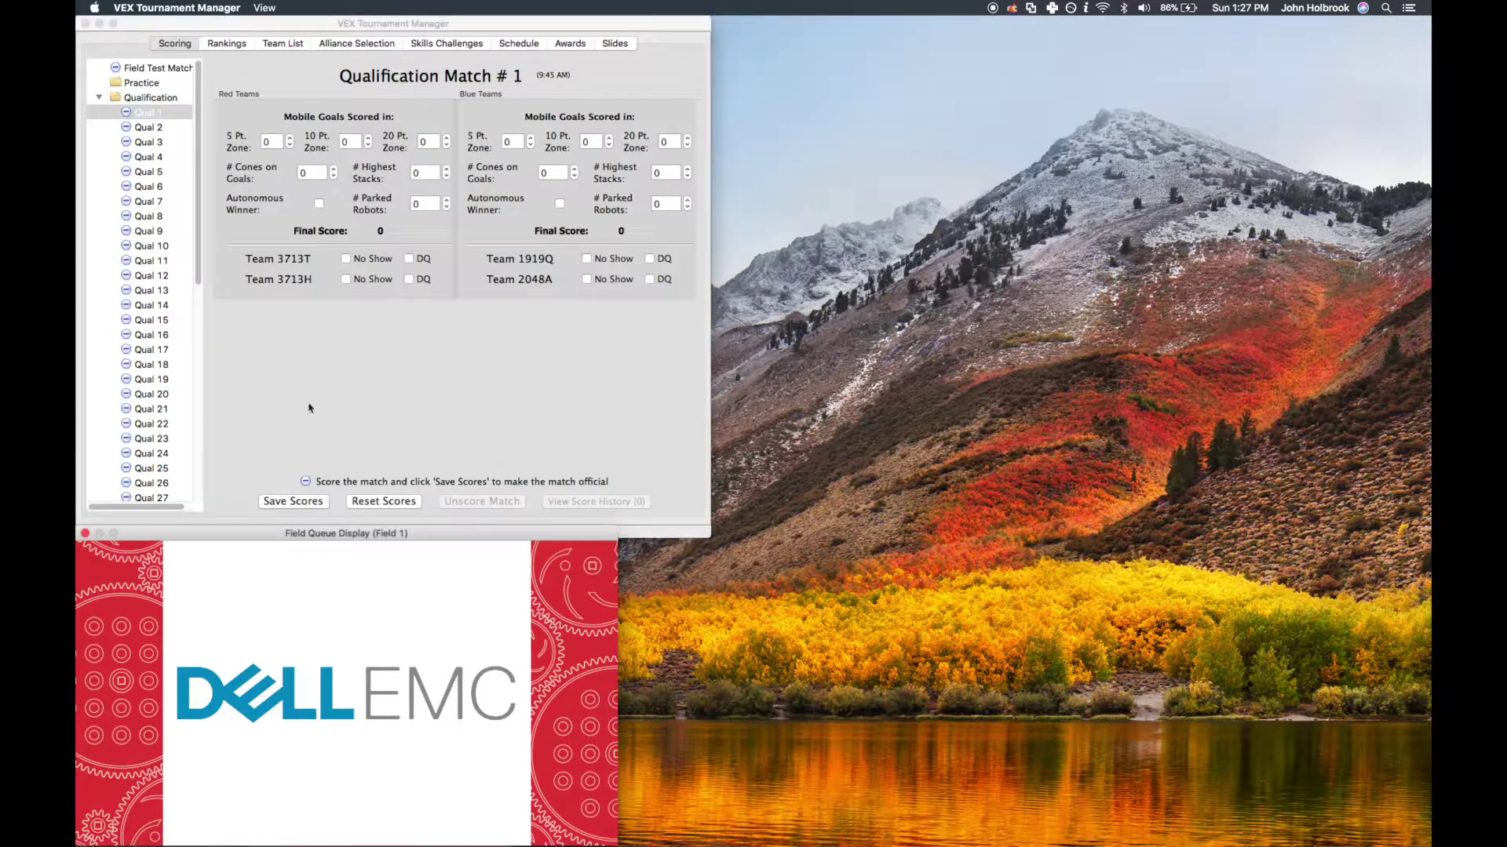
Queue Qual 1 on Default Field Control (Main Field Set) and return to the field controls.
right_click(164, 120)
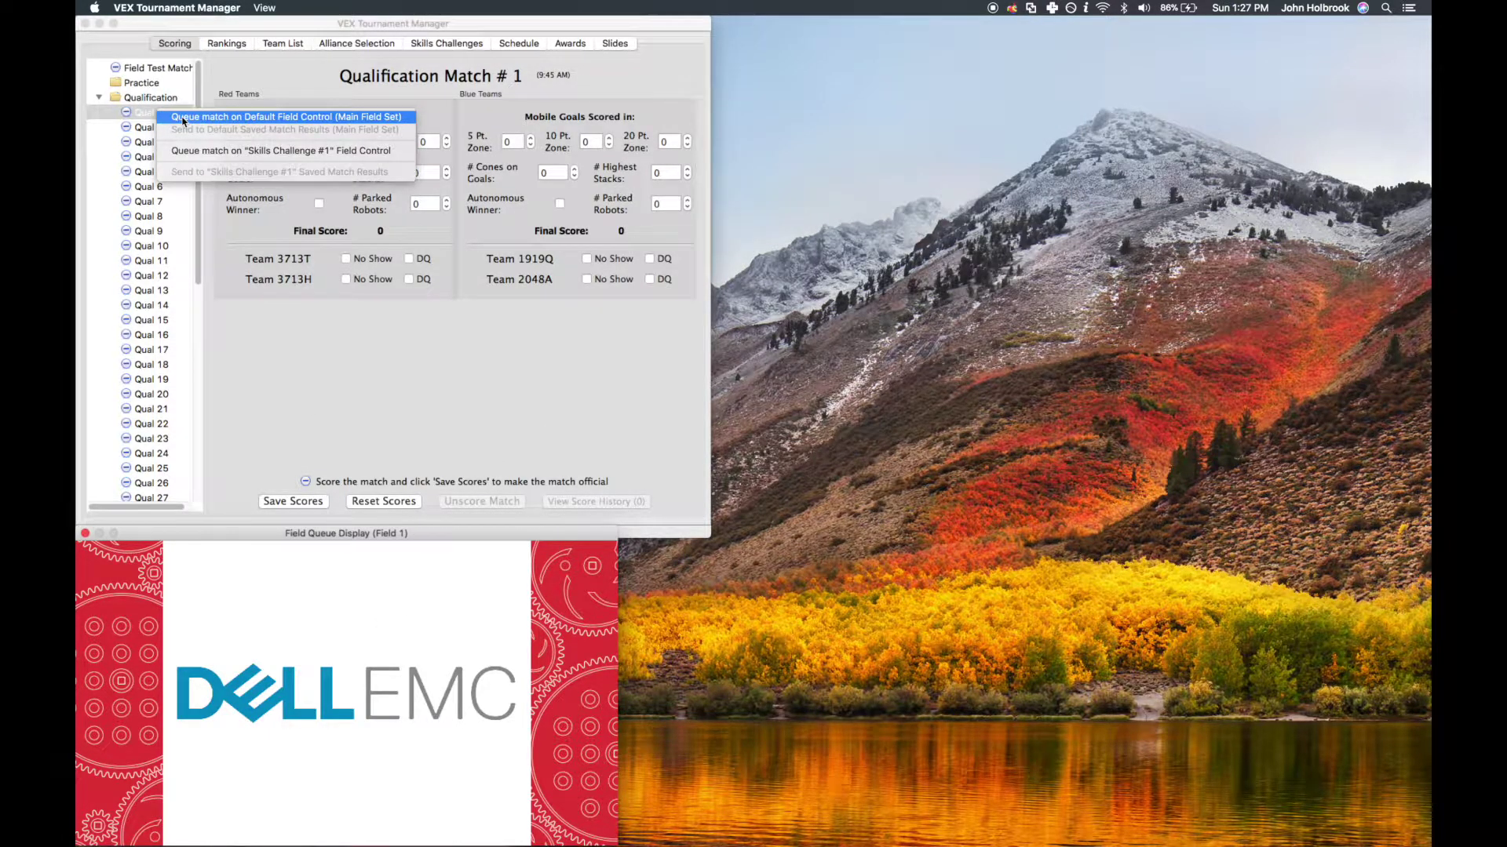
click(185, 120)
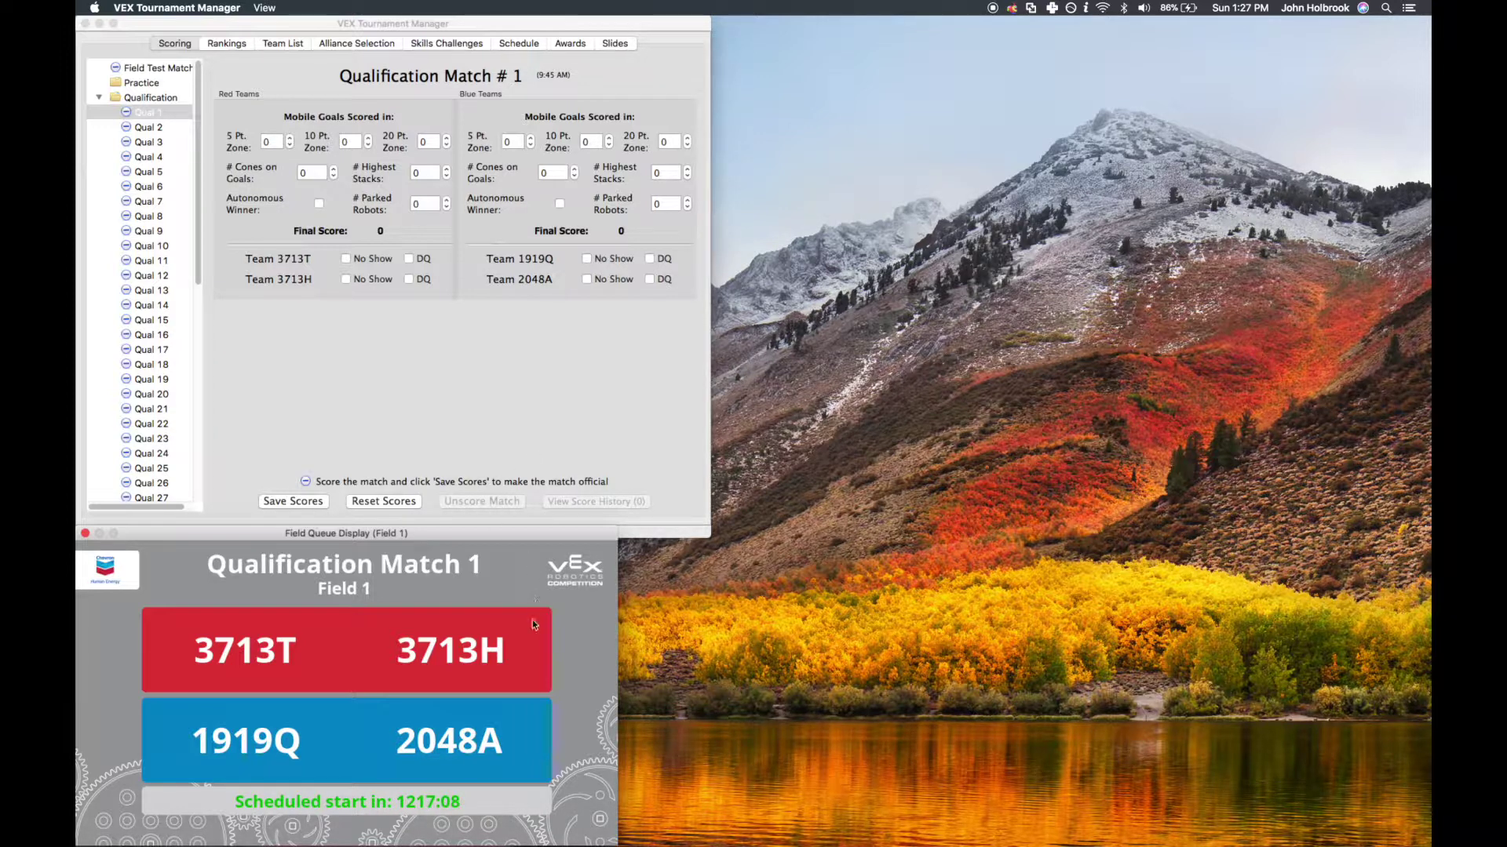
click(531, 370)
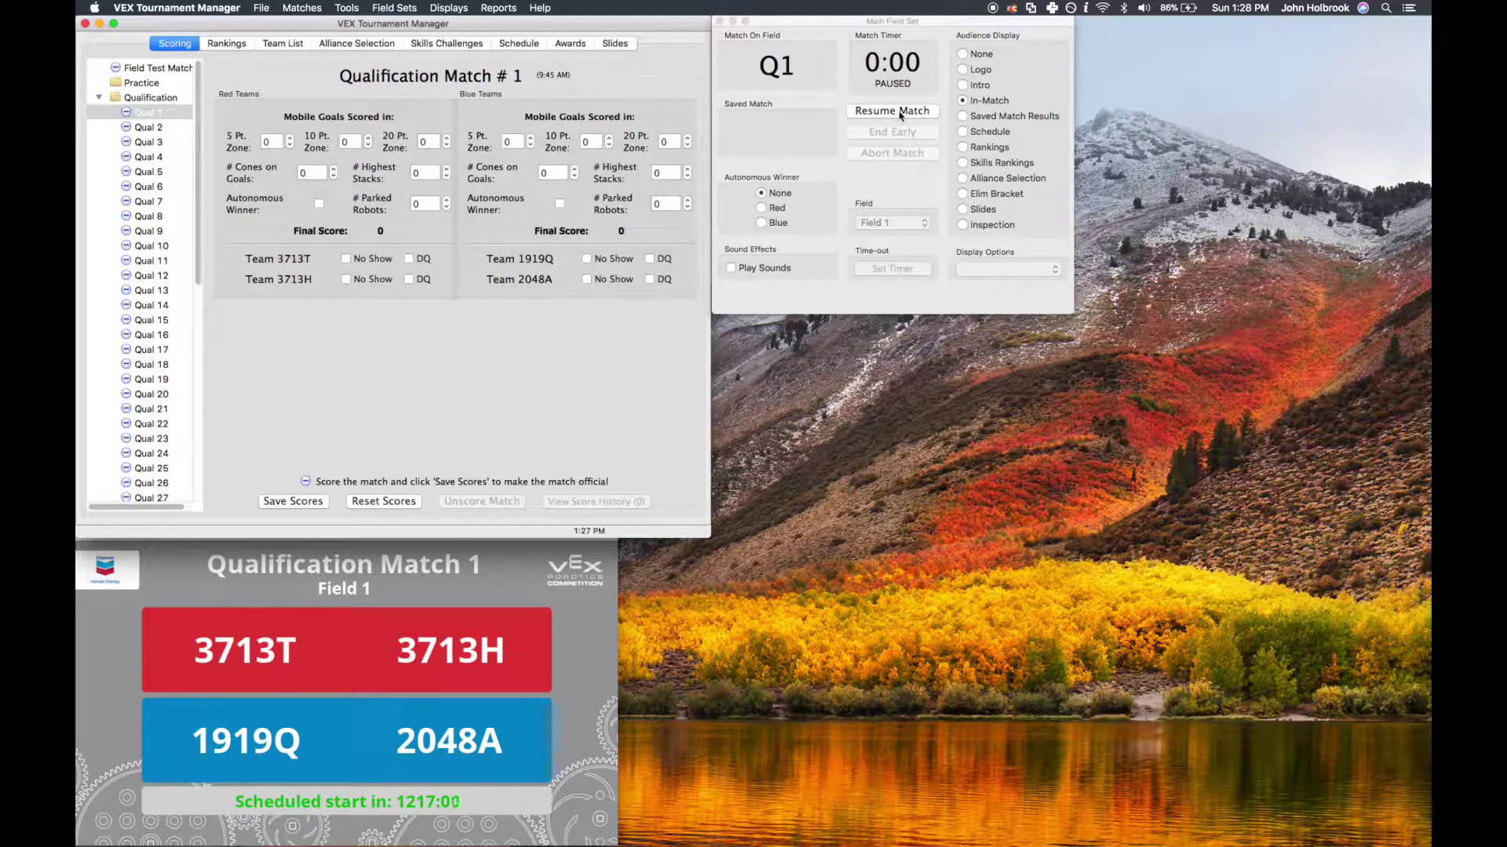
Resume Qual 1's timer, end it early at 1:35, and bring the queue display forward.
click(901, 114)
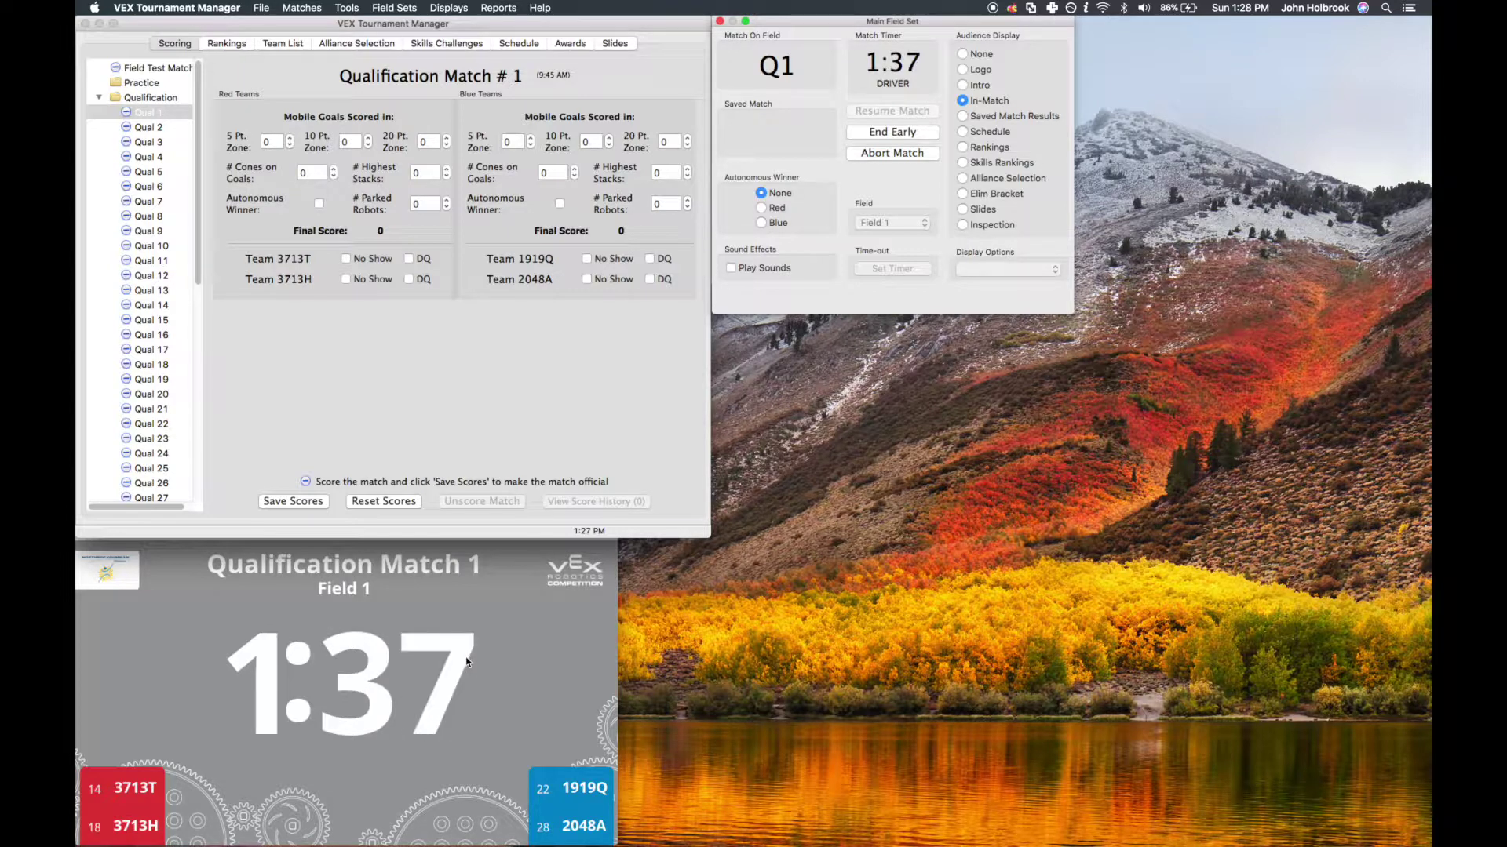
click(885, 131)
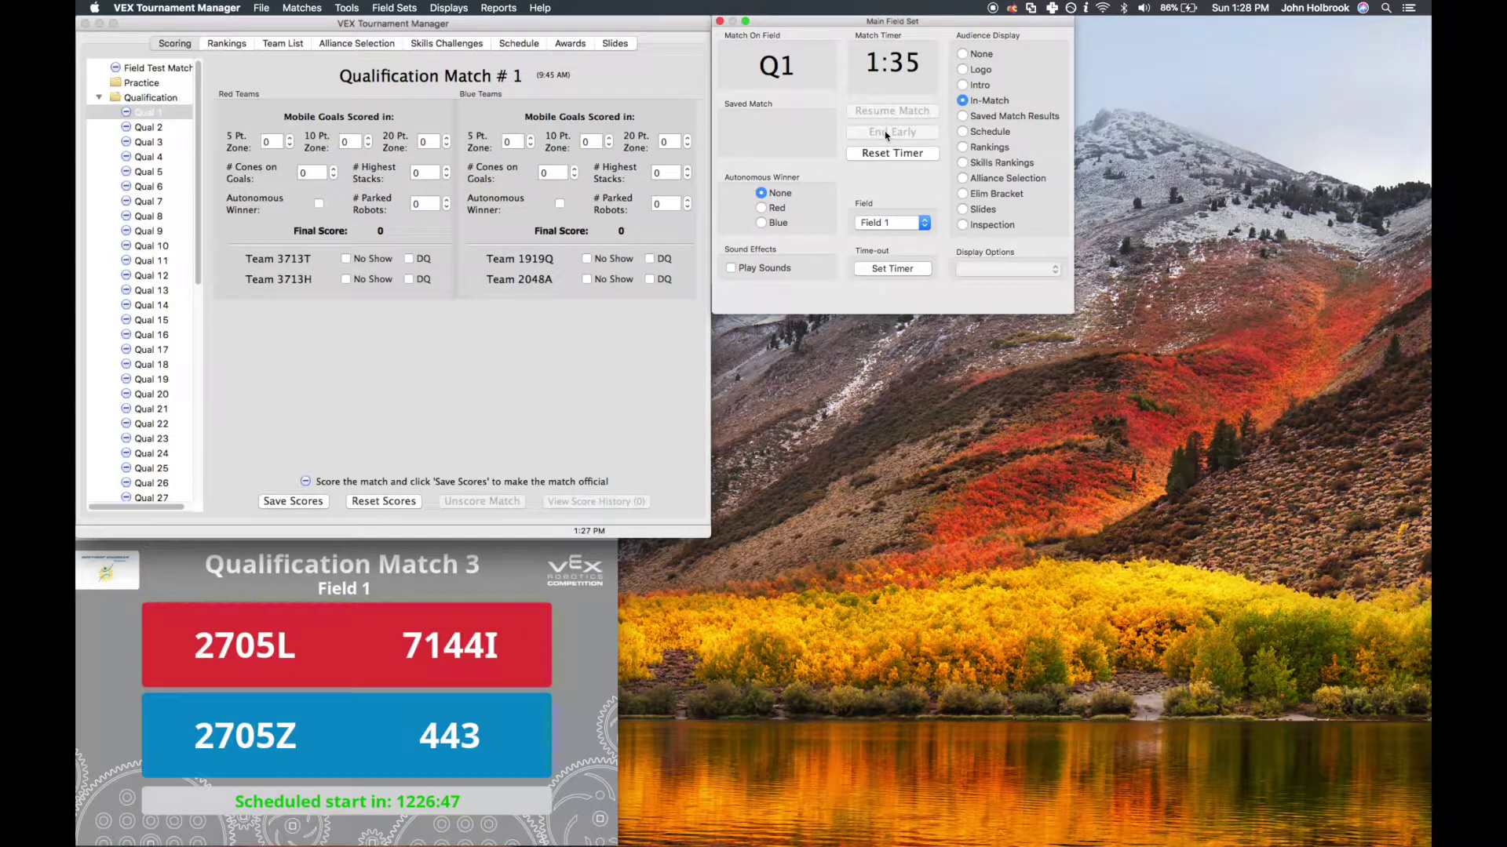
click(524, 620)
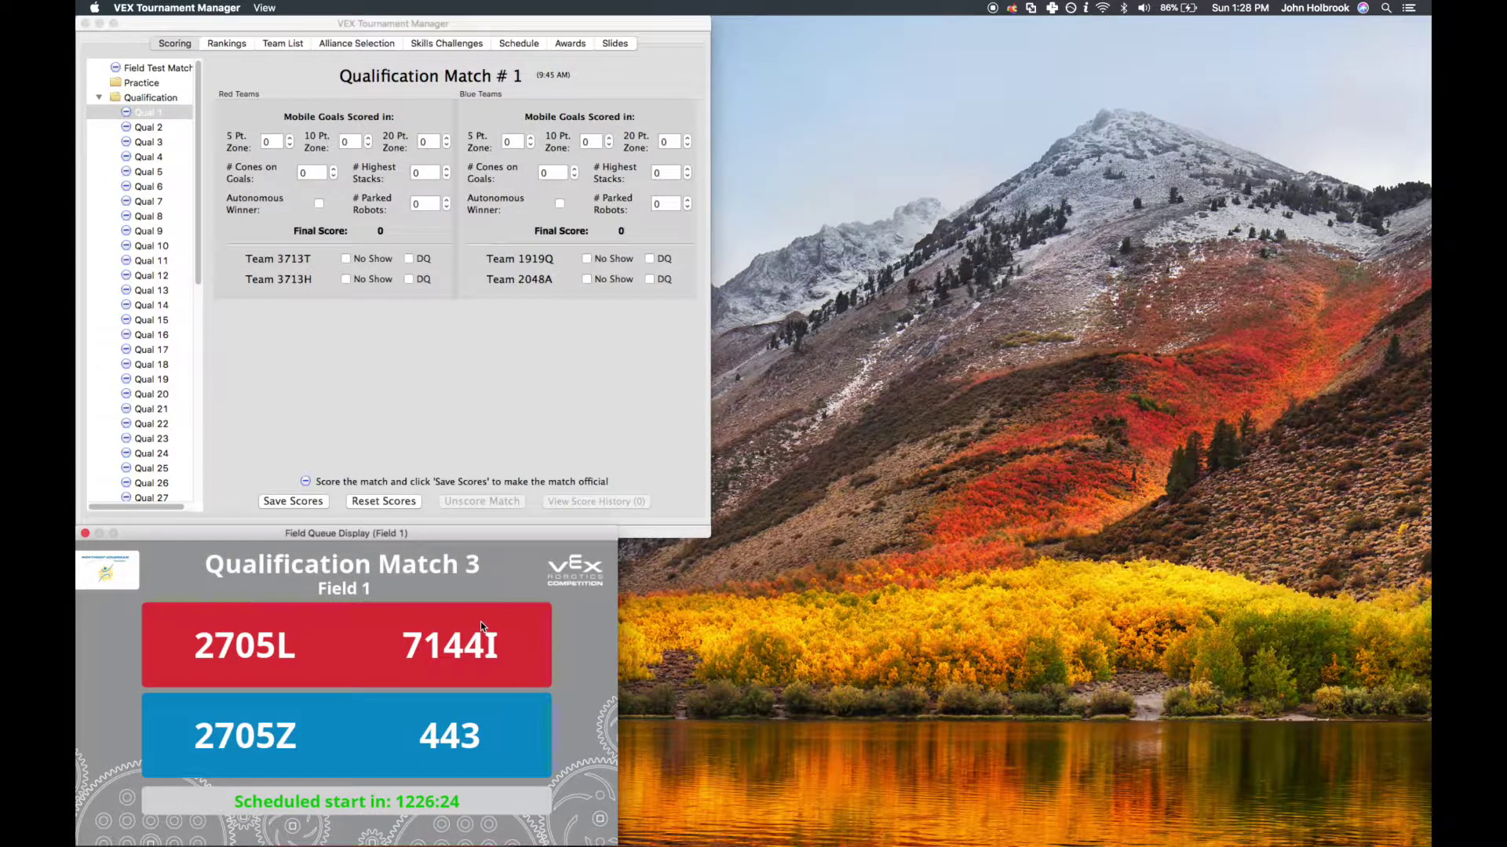
Close the Field Queue Display and start a Rankings pit display placed beside the scoring window.
click(85, 533)
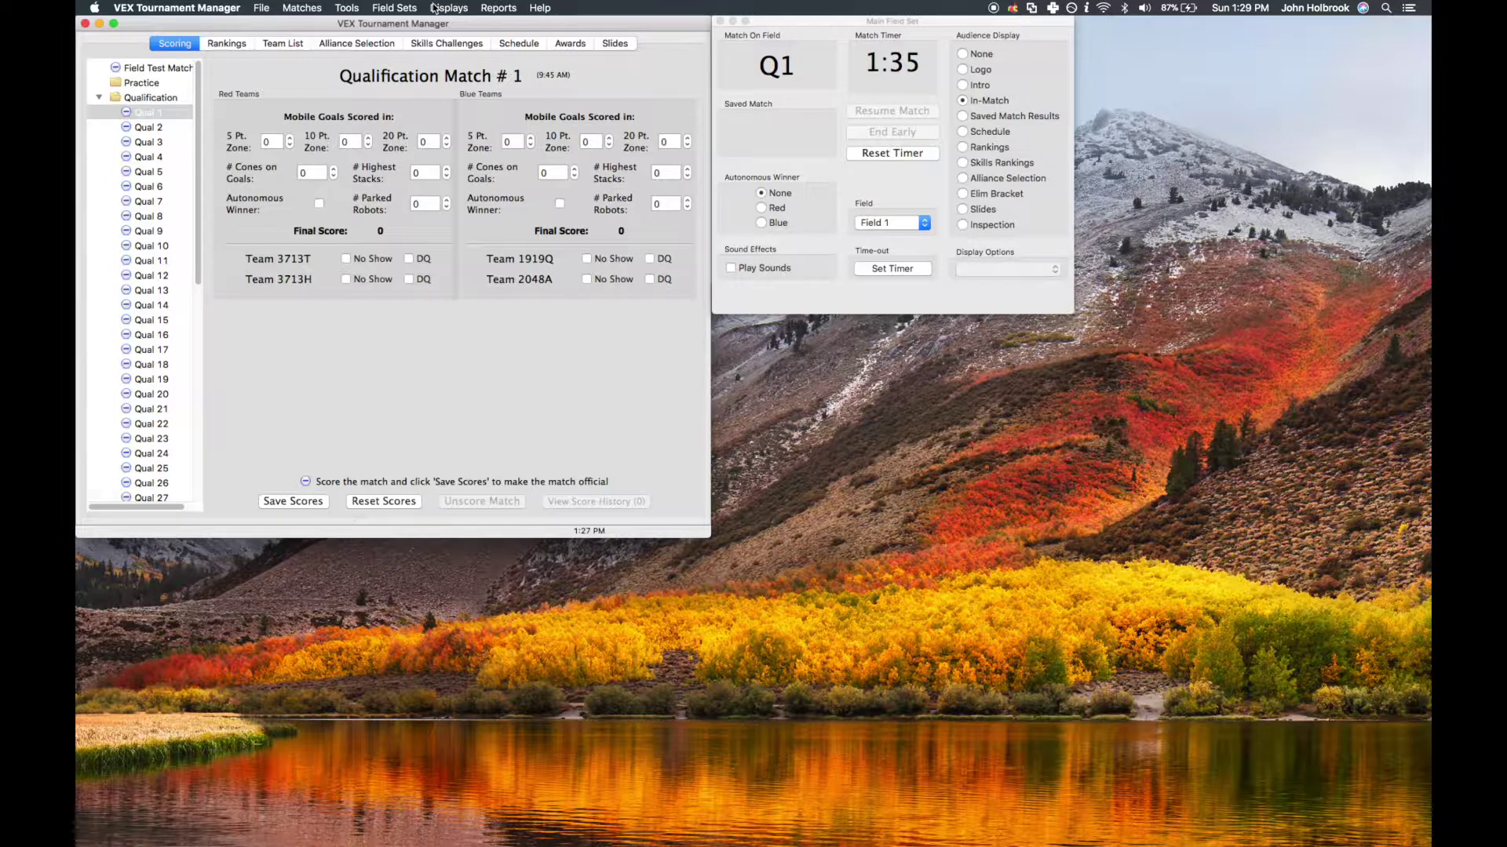
click(433, 8)
mouse_move(620, 25)
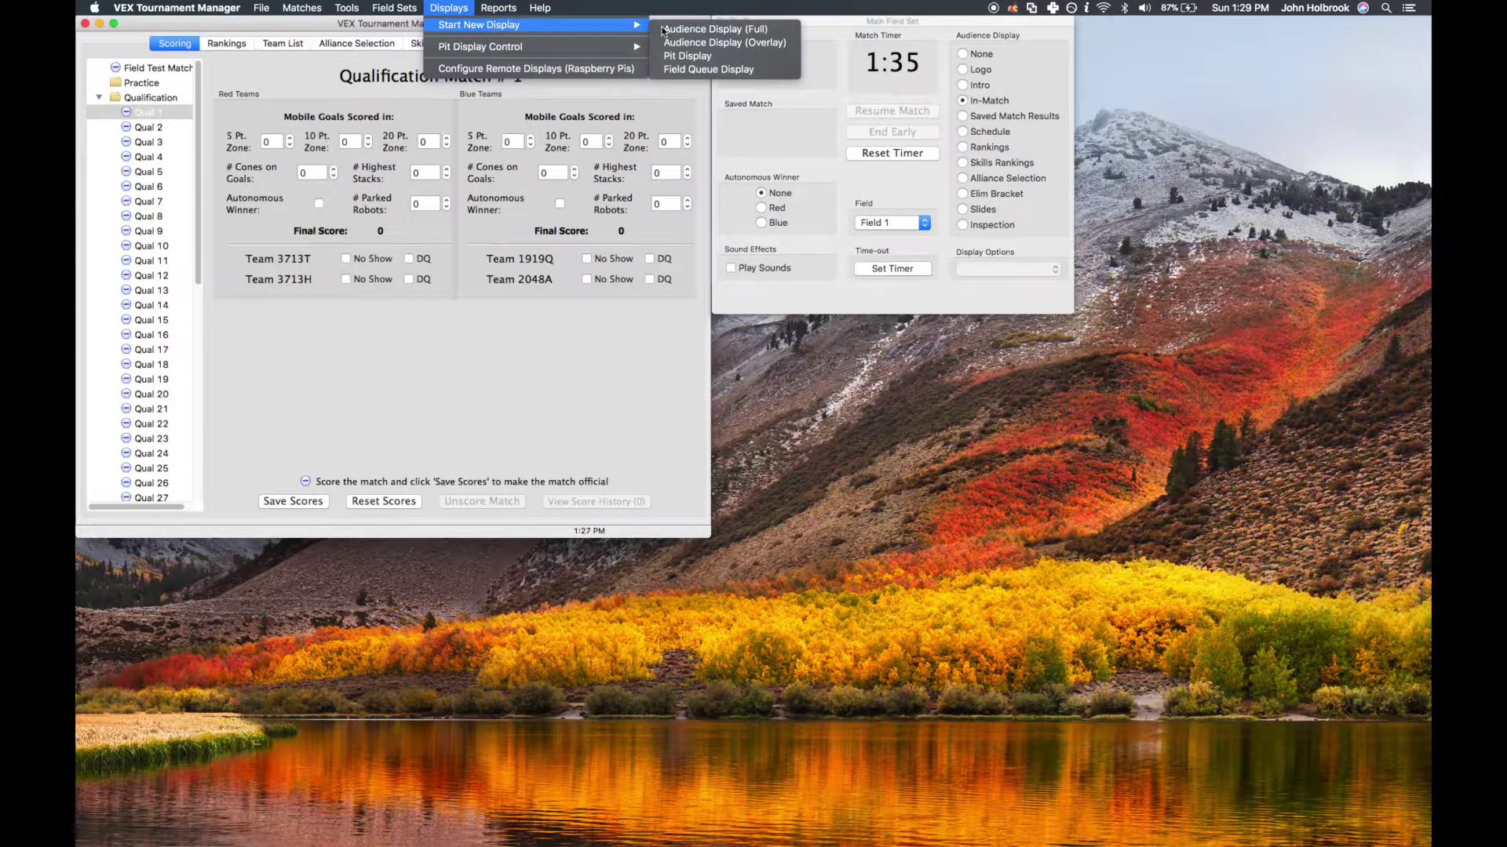
click(688, 55)
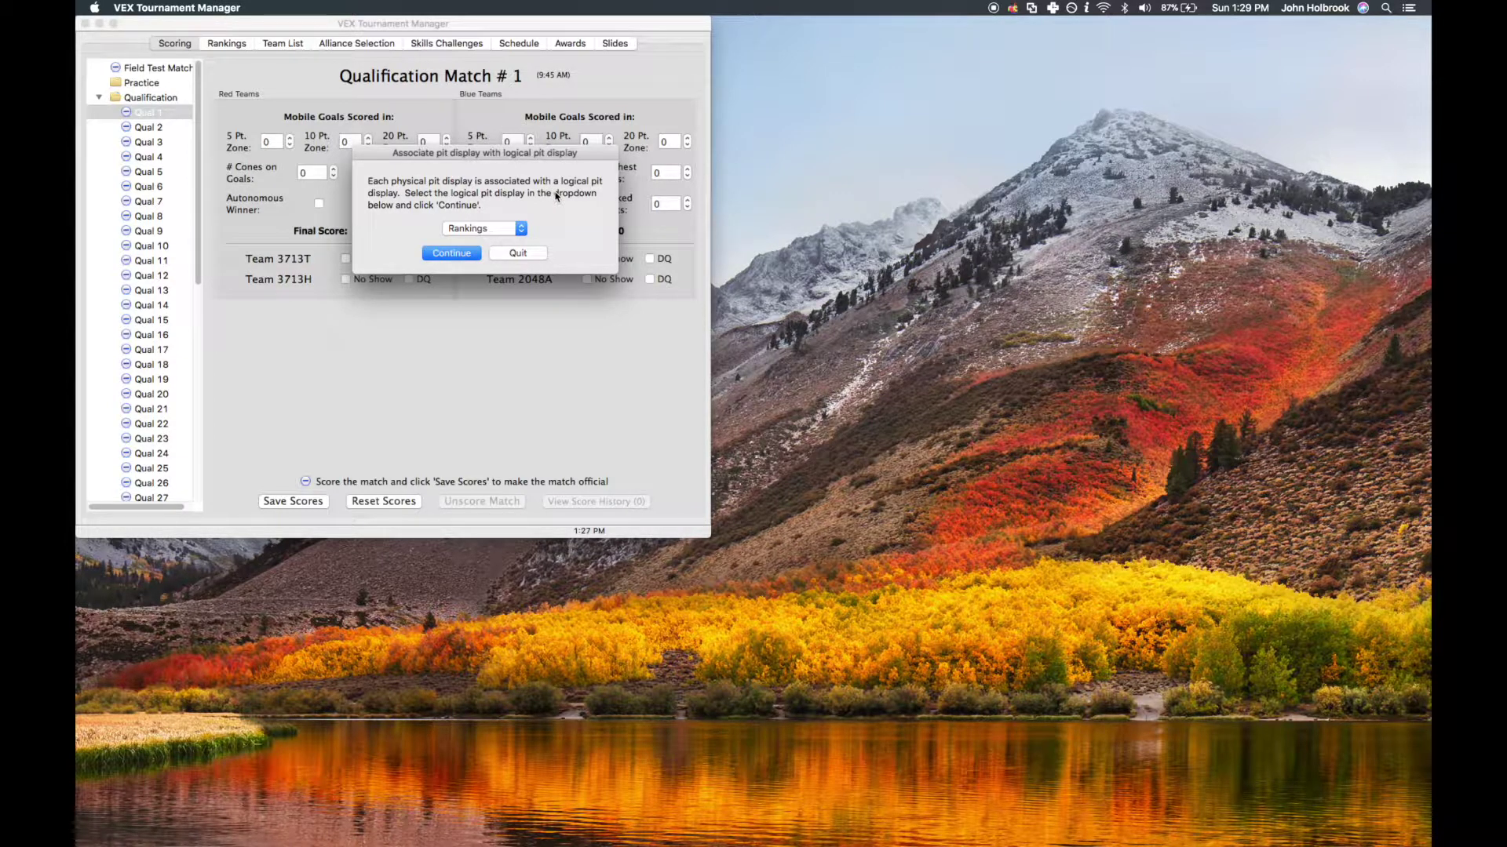
click(514, 229)
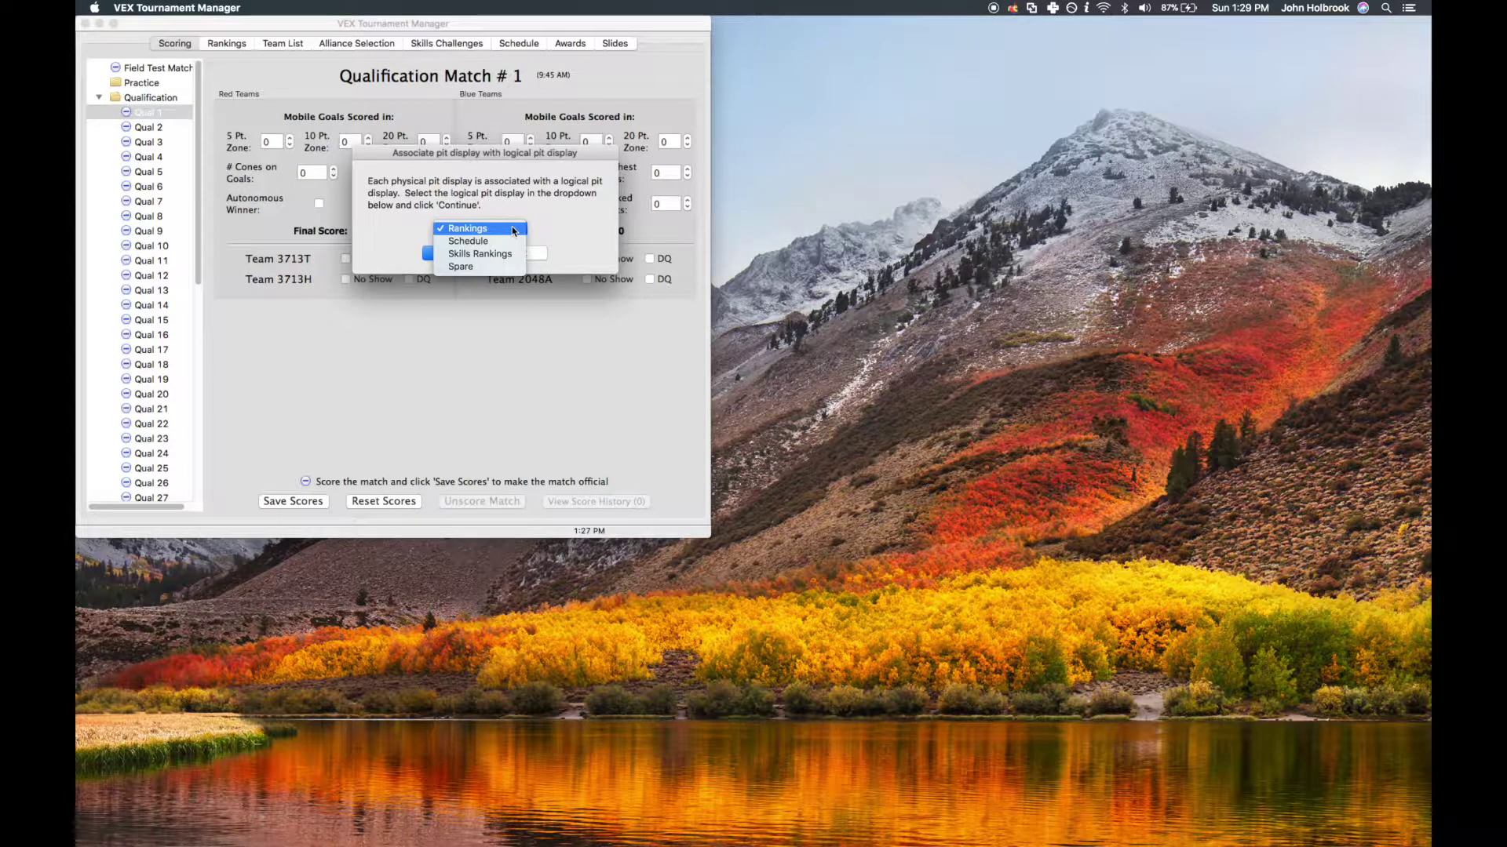
click(511, 228)
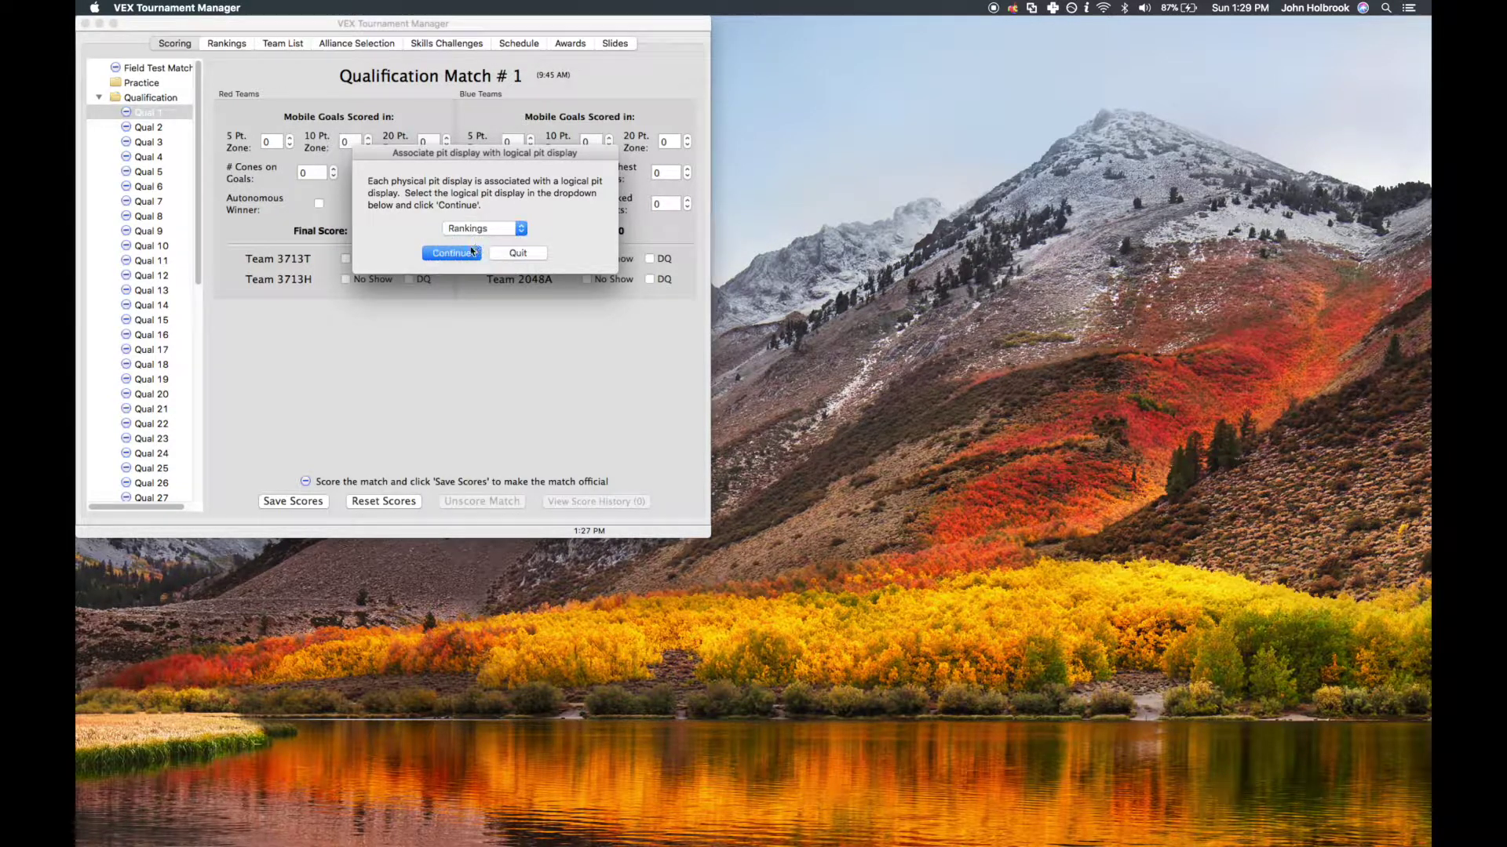
click(465, 255)
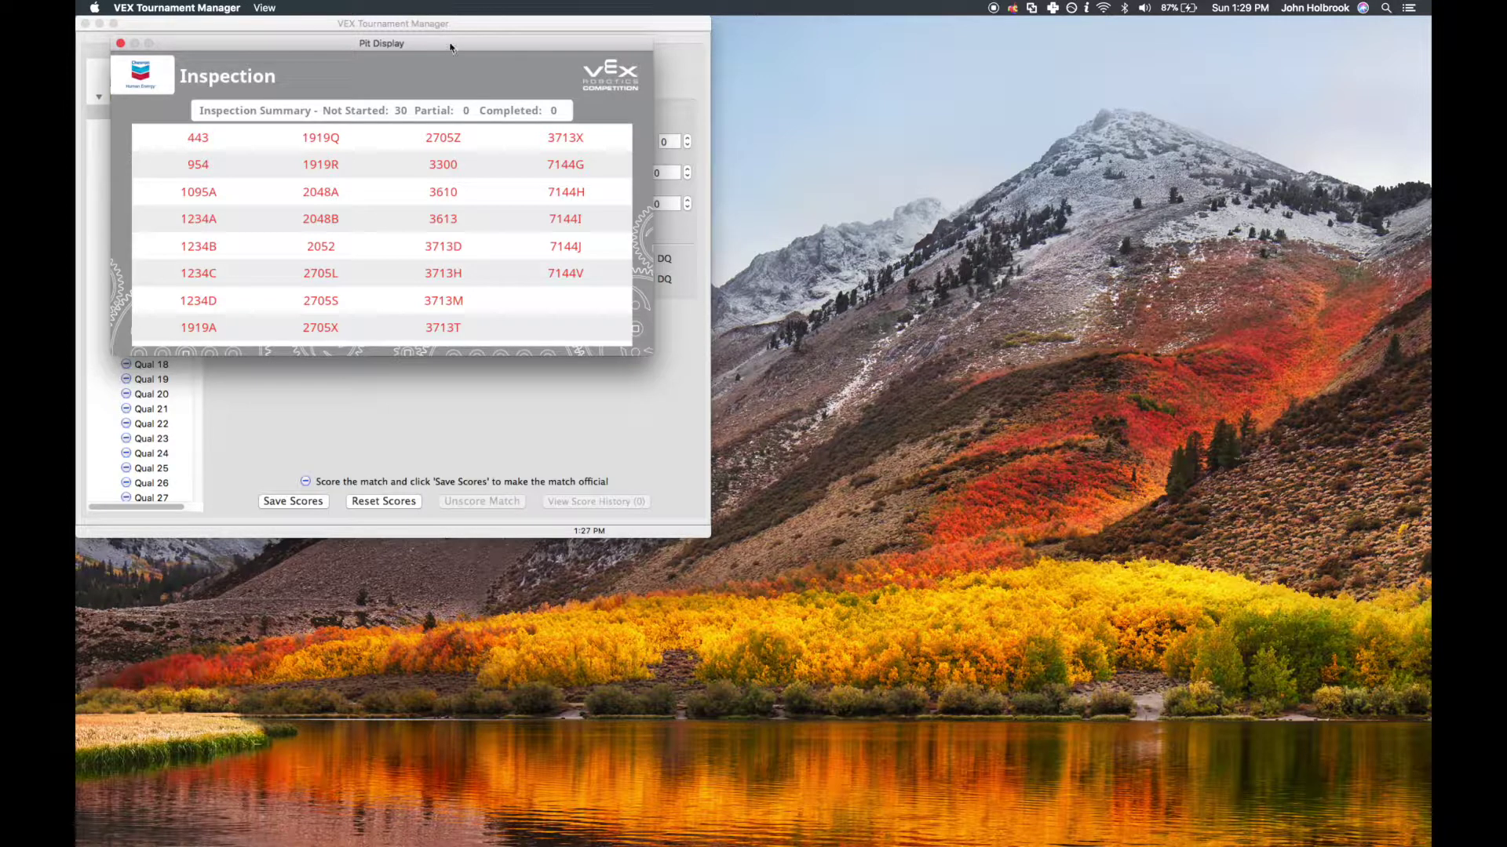
drag(455, 49, 1114, 239)
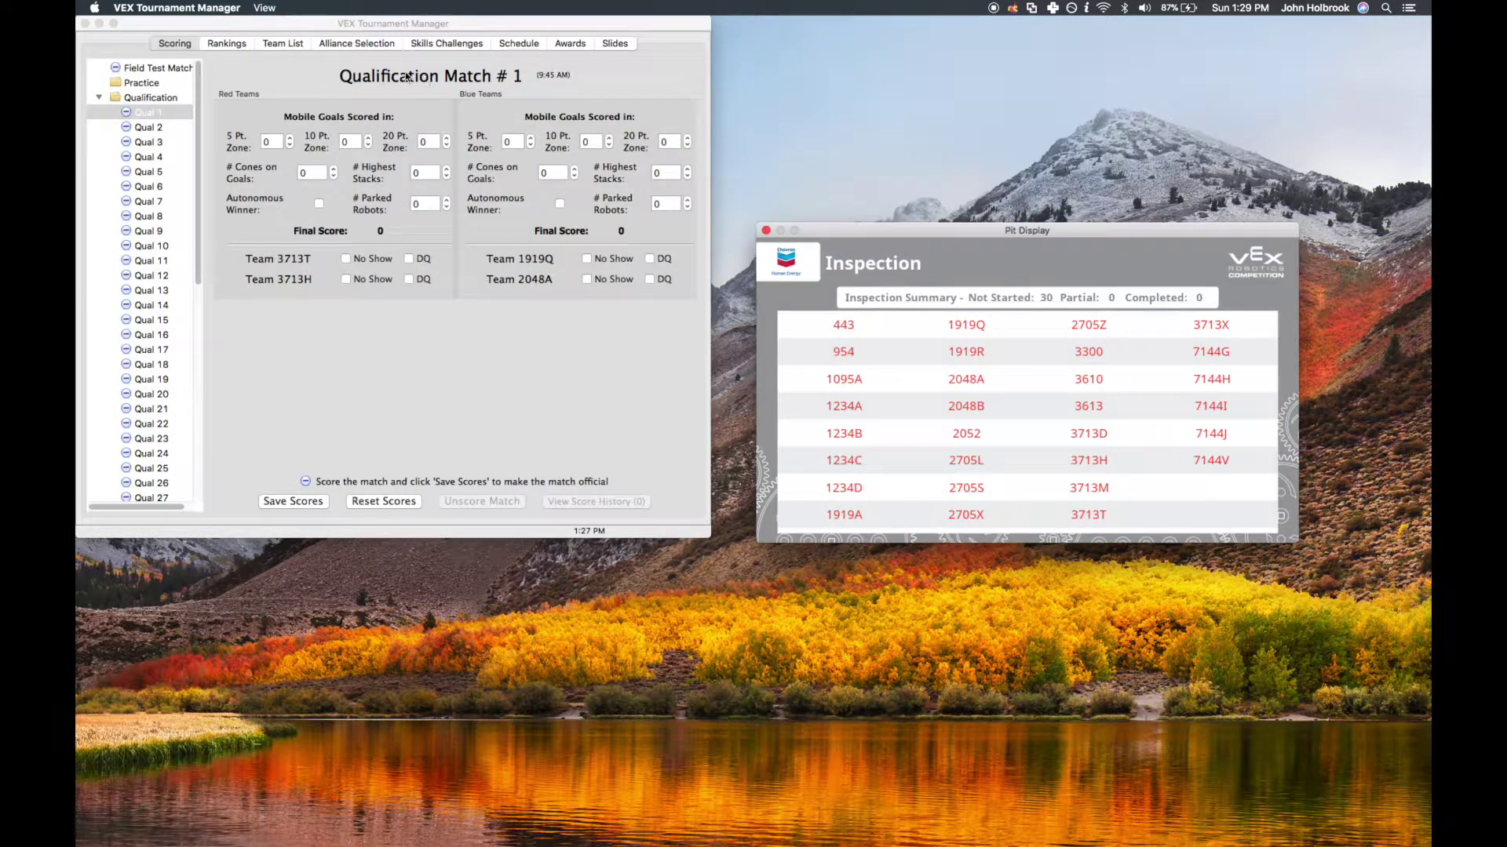
click(307, 79)
Open the Pit Display Control panel and rearrange it and the pit display on screen.
click(447, 8)
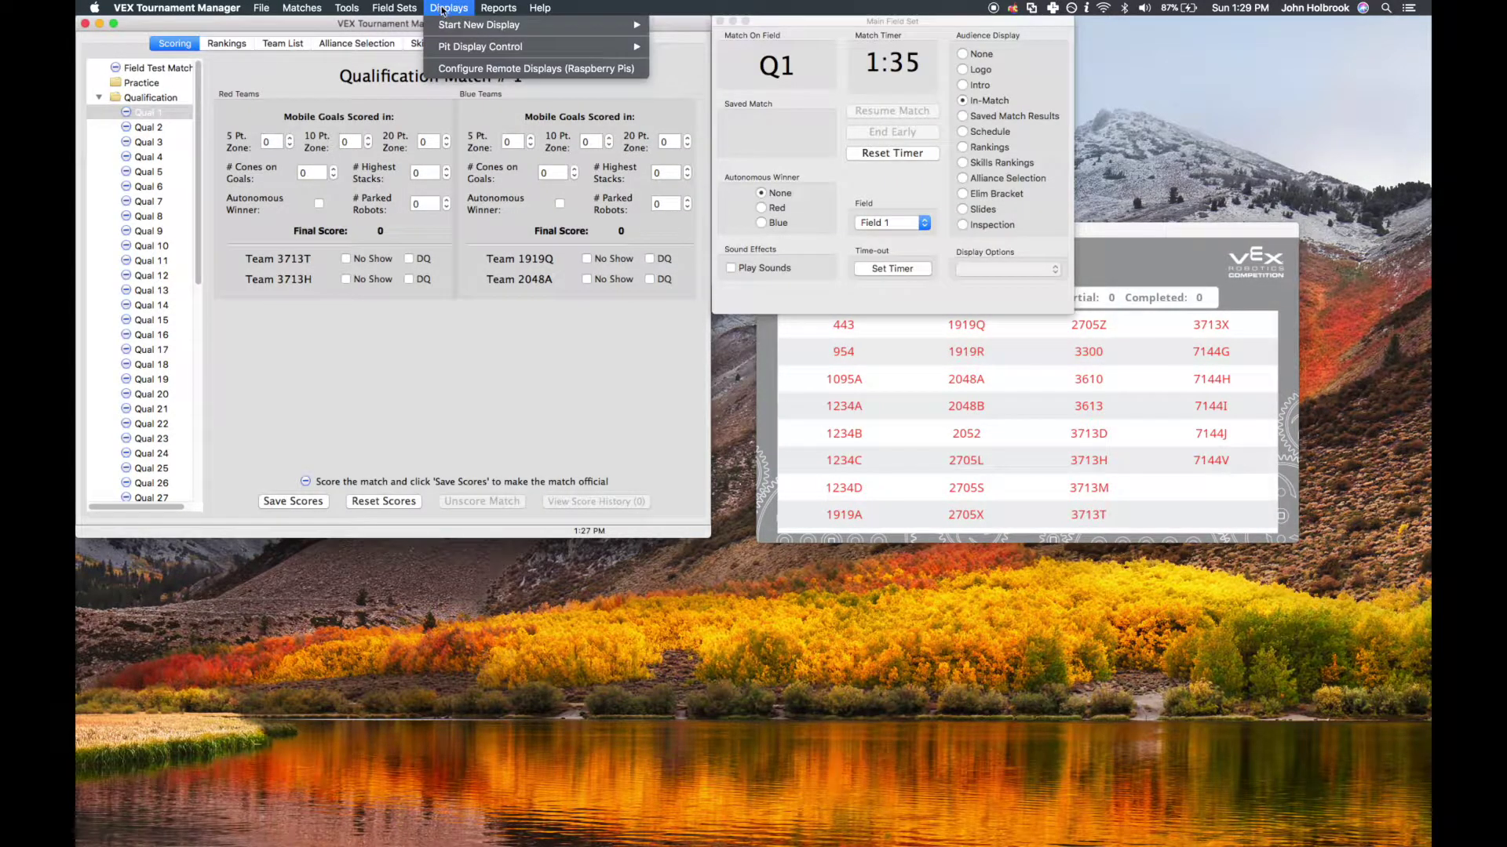
mouse_move(529, 55)
click(702, 47)
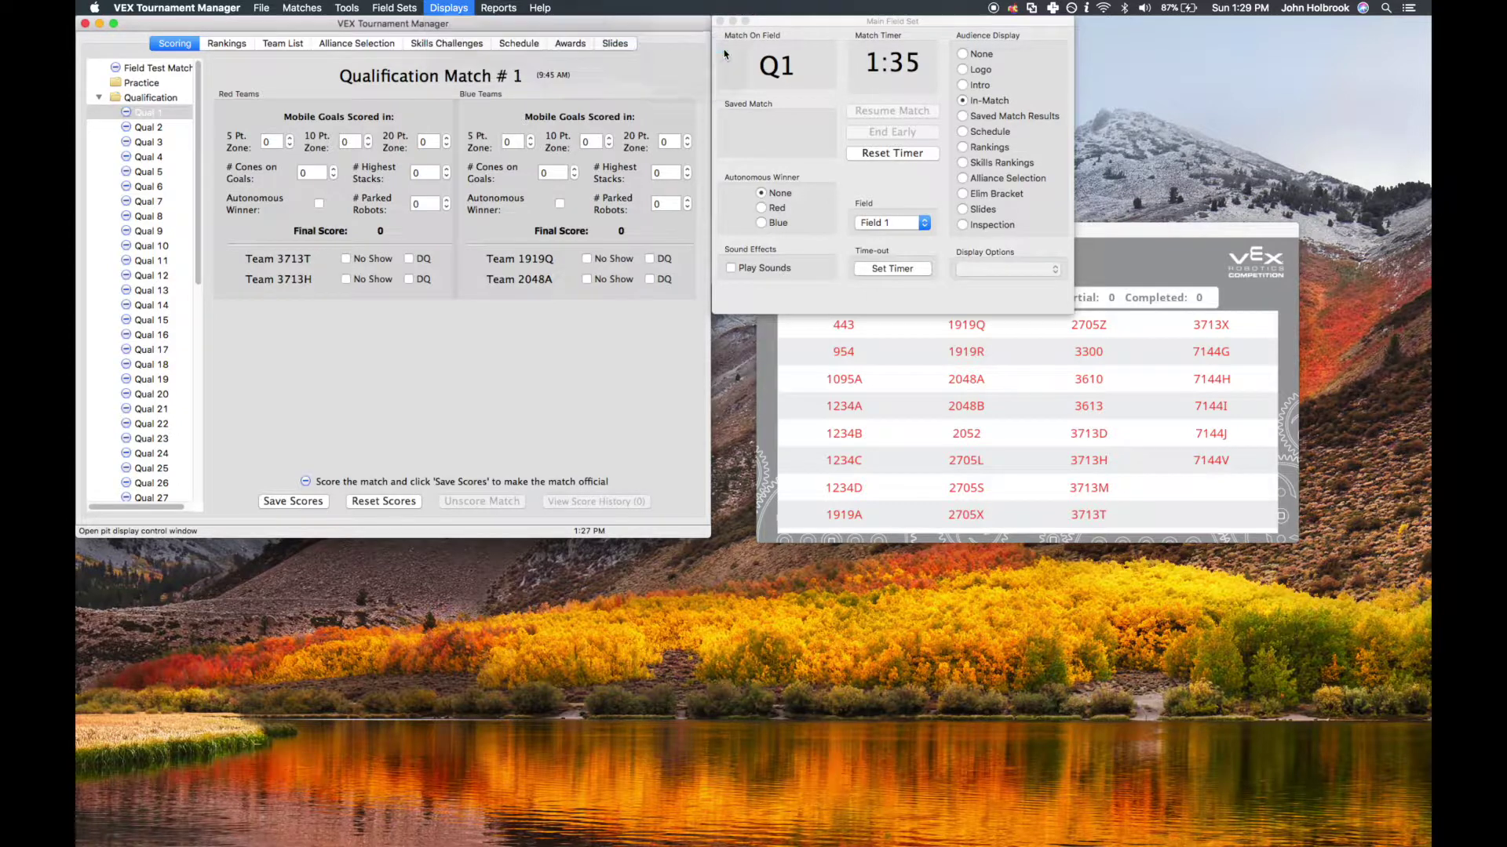
drag(612, 108, 627, 72)
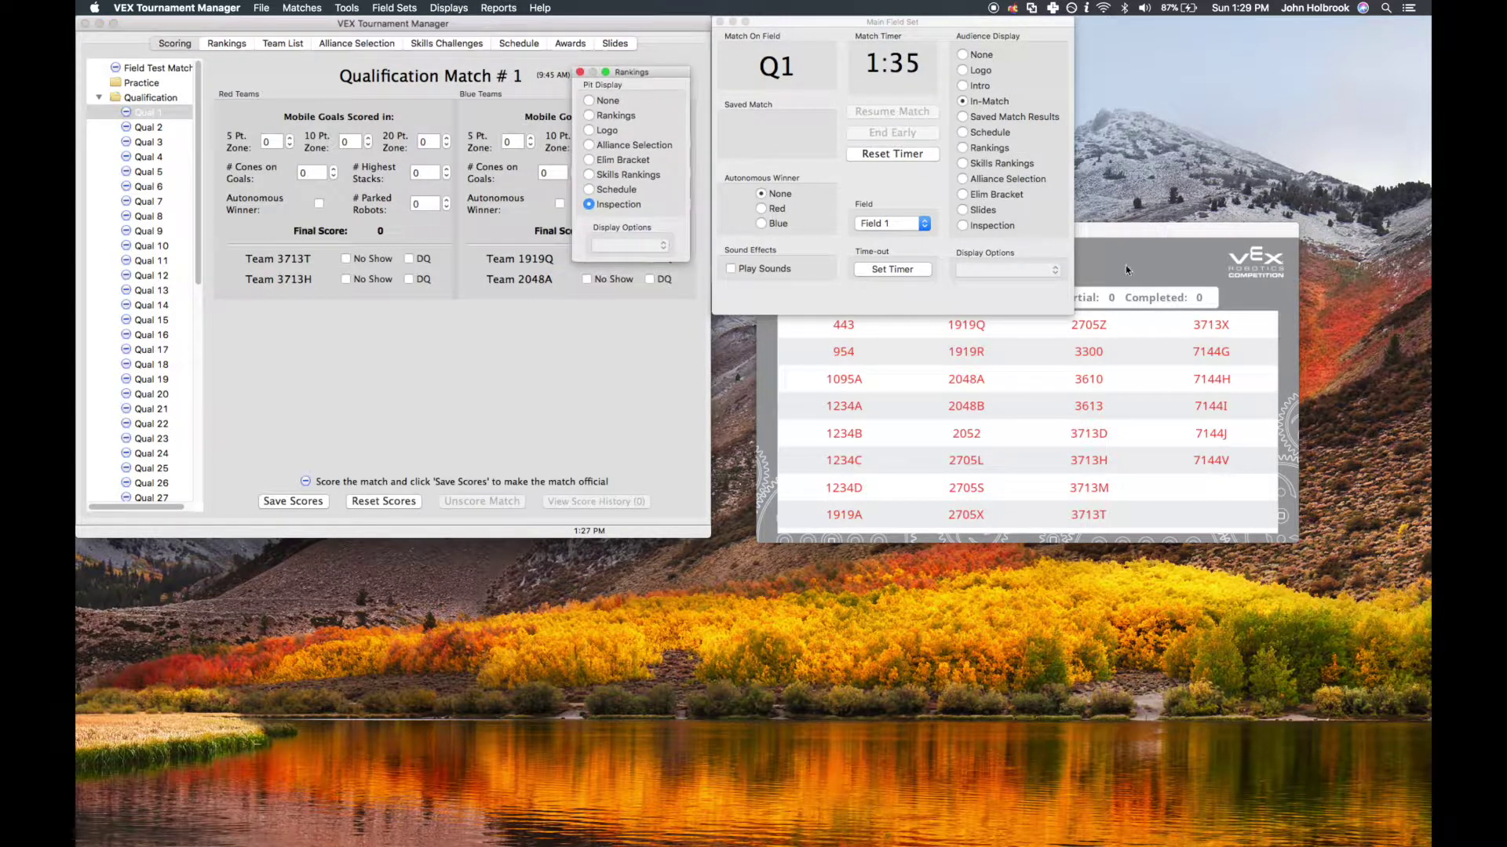
drag(1128, 238, 1135, 383)
click(685, 461)
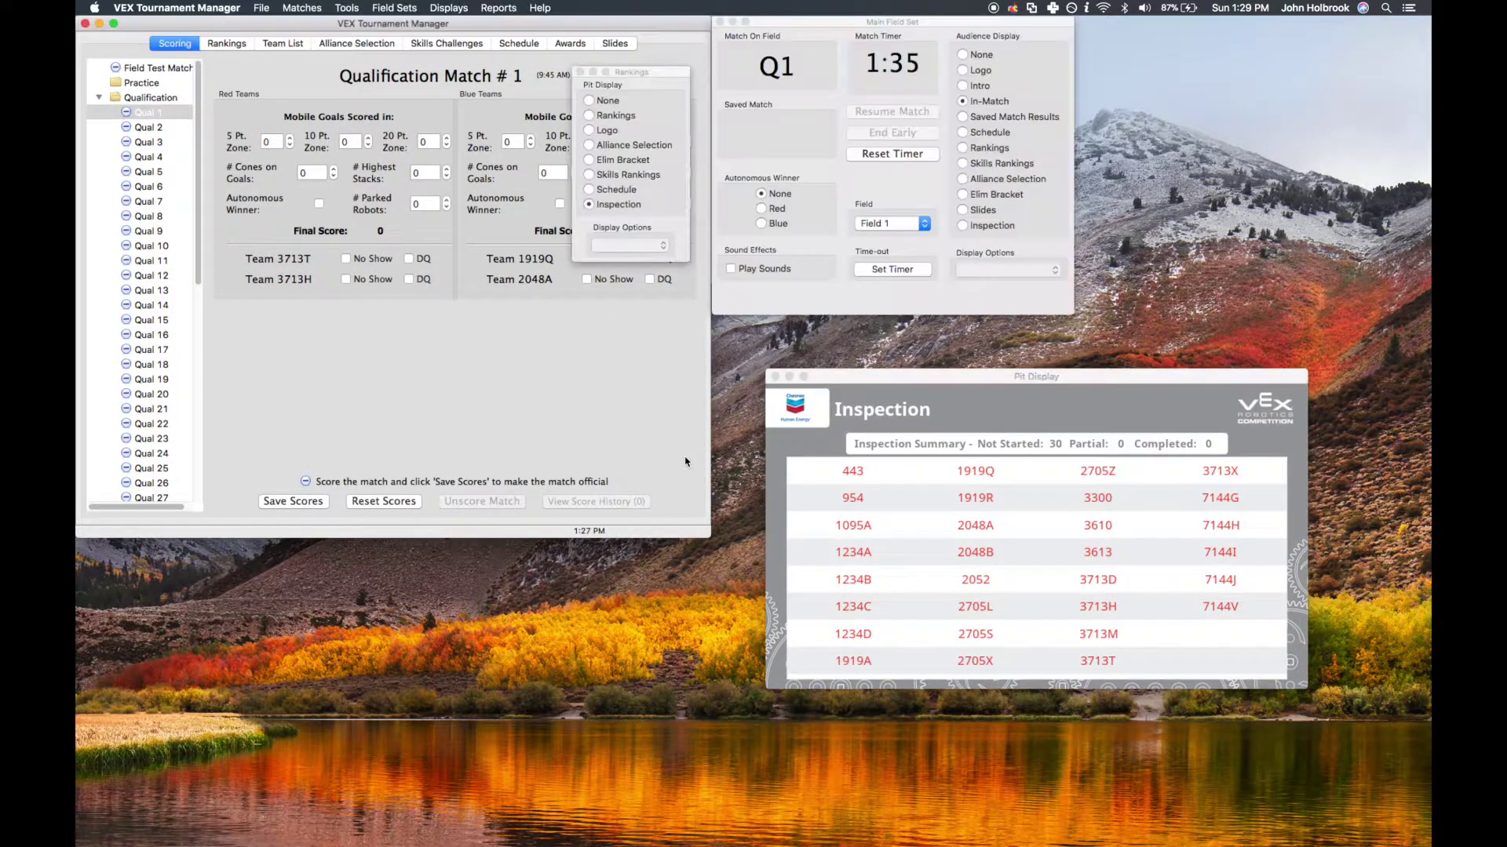
Switch the pit display to Alliance Selection, then Rankings, then the match Schedule.
click(605, 146)
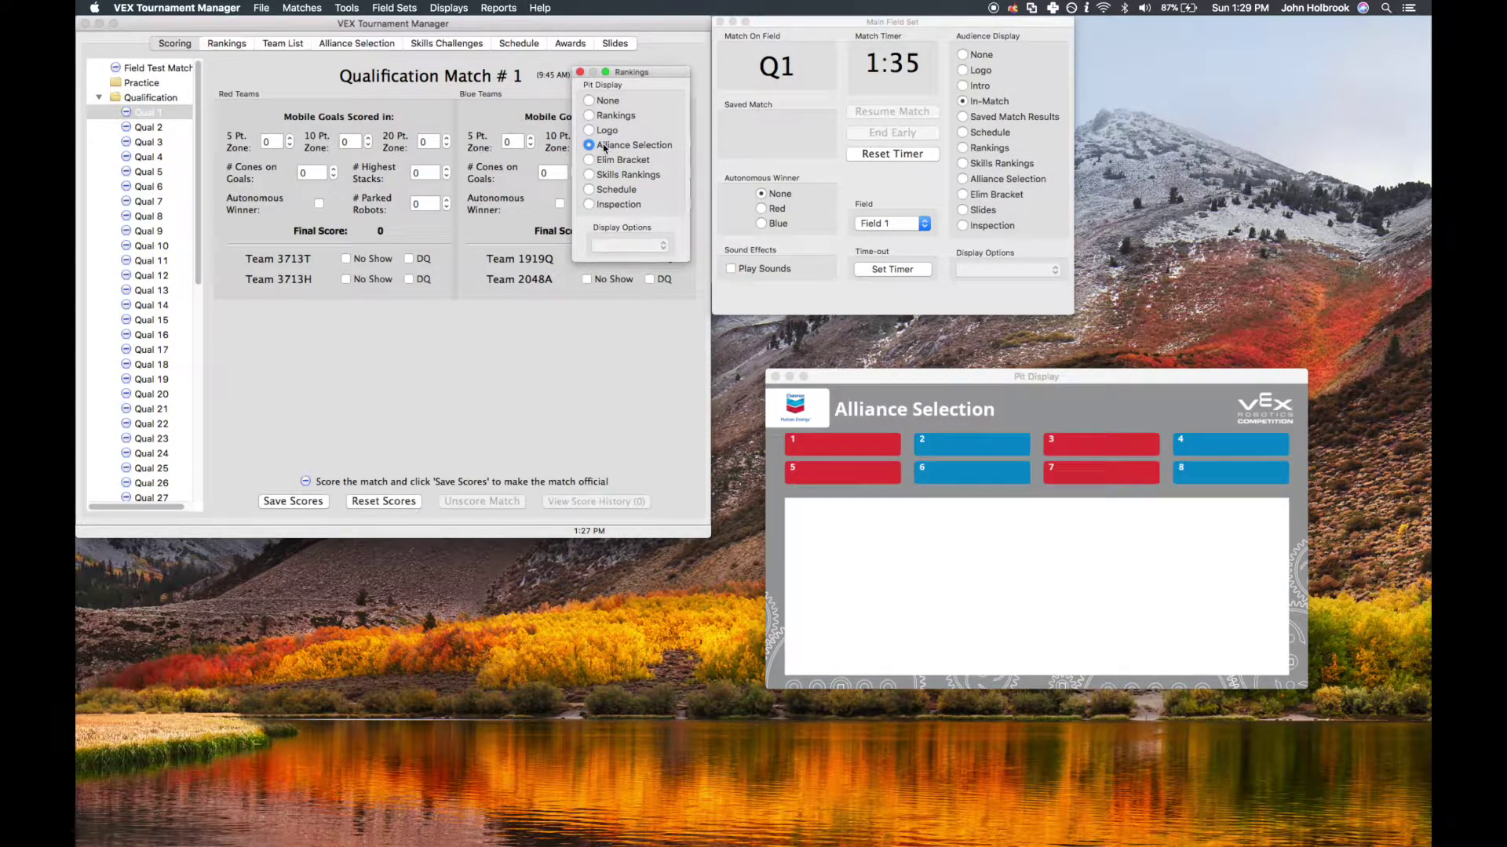
click(612, 120)
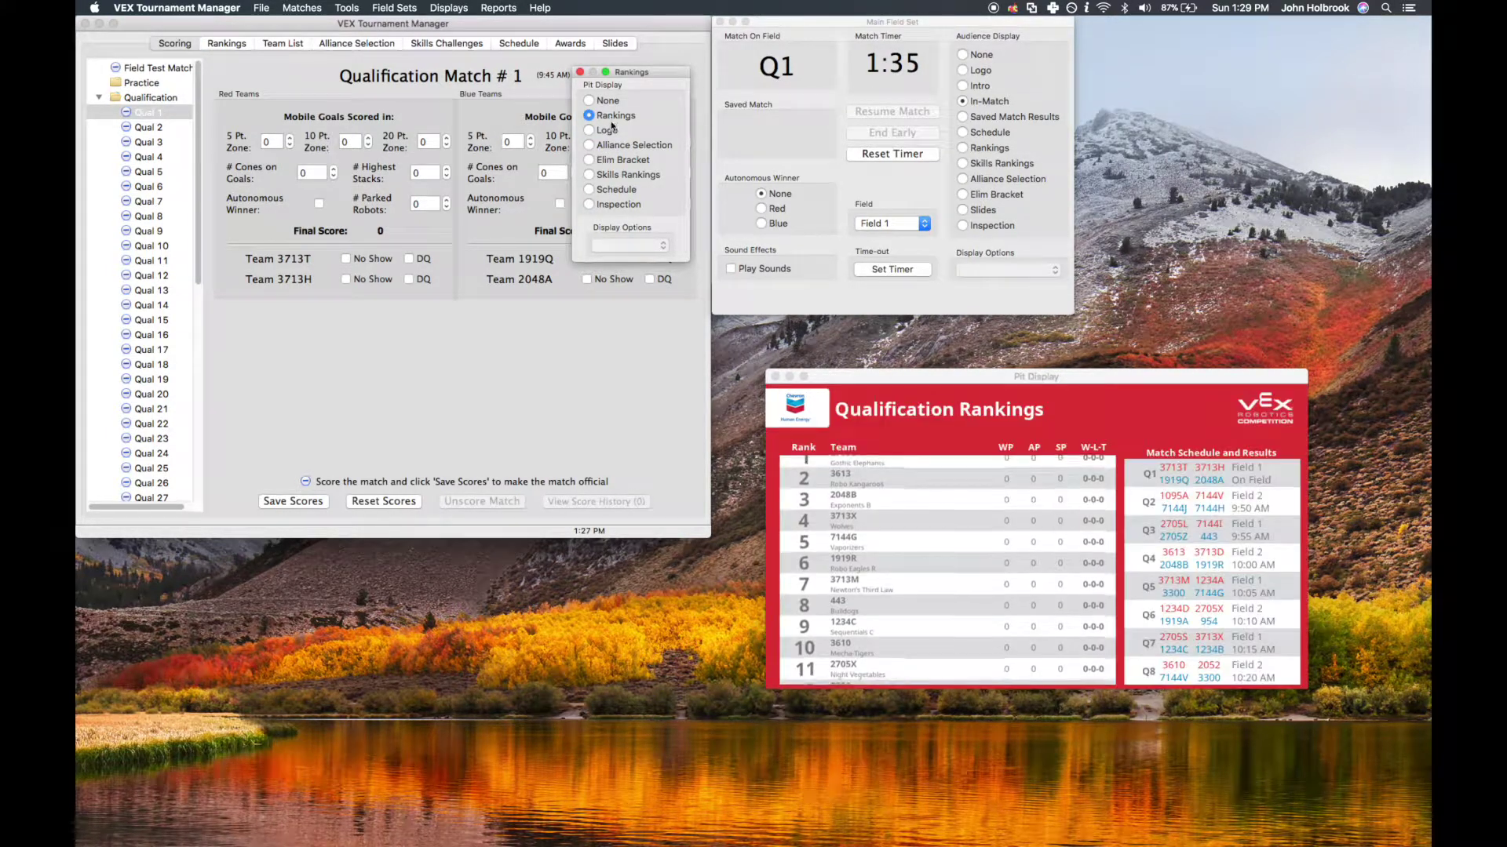
click(623, 191)
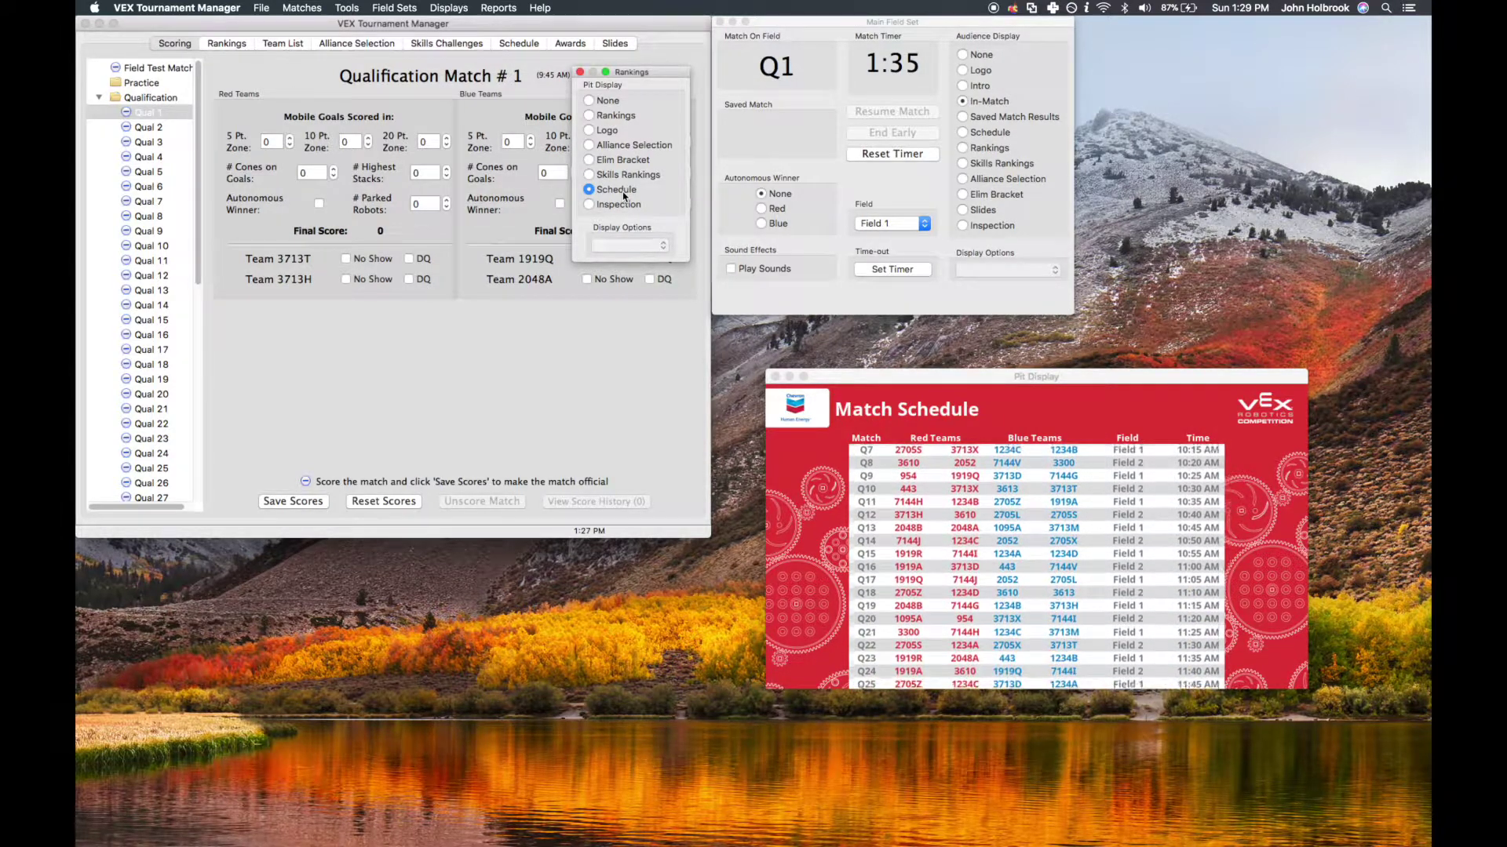
Close the pit display and its control panel.
click(775, 377)
click(580, 72)
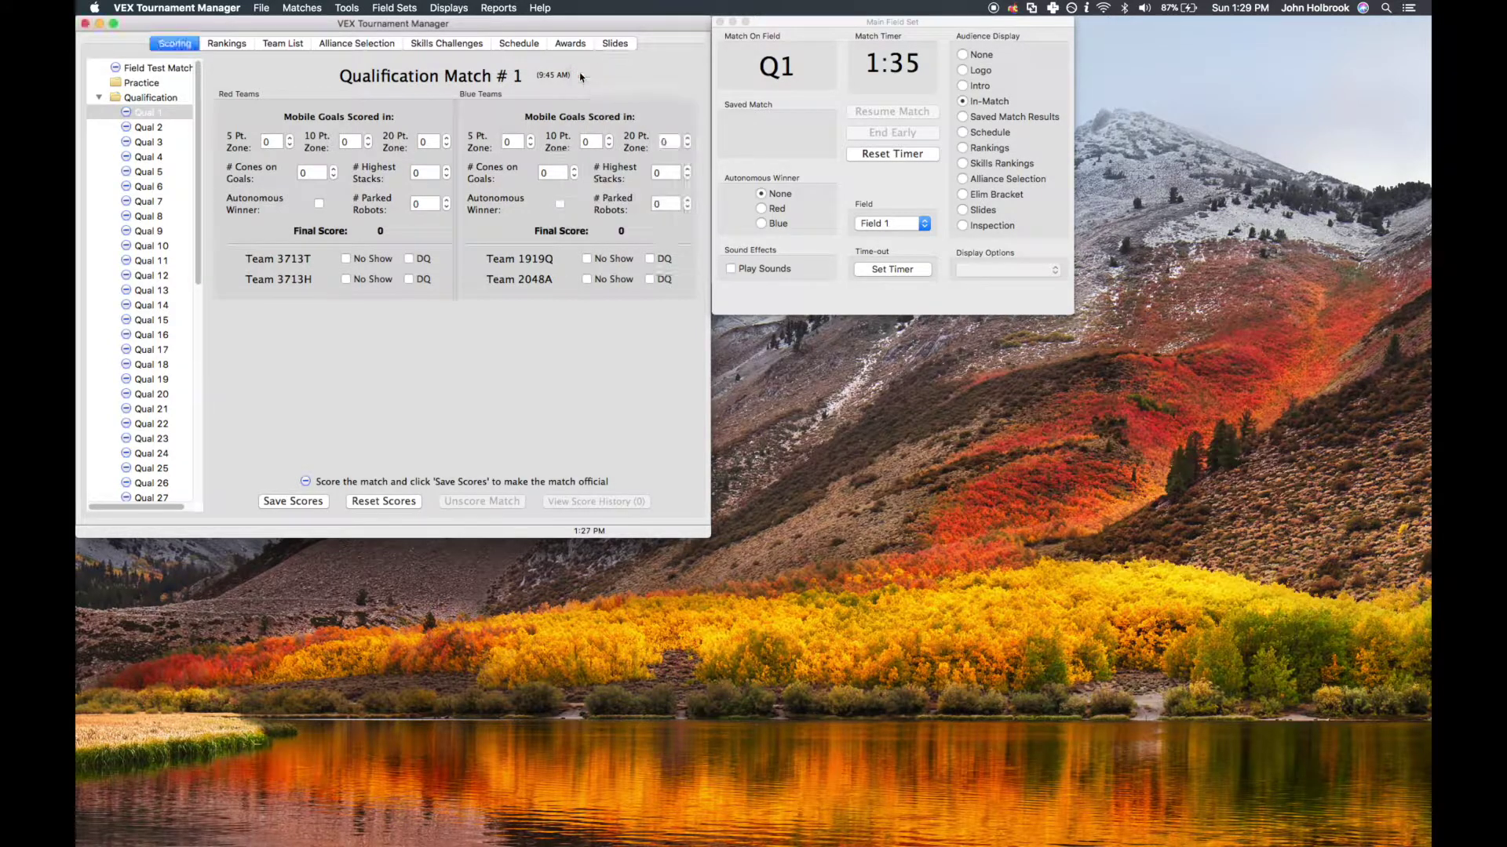
click(458, 7)
Start a full Audience Display linked to Main Field Set and move it to the lower right.
mouse_move(541, 26)
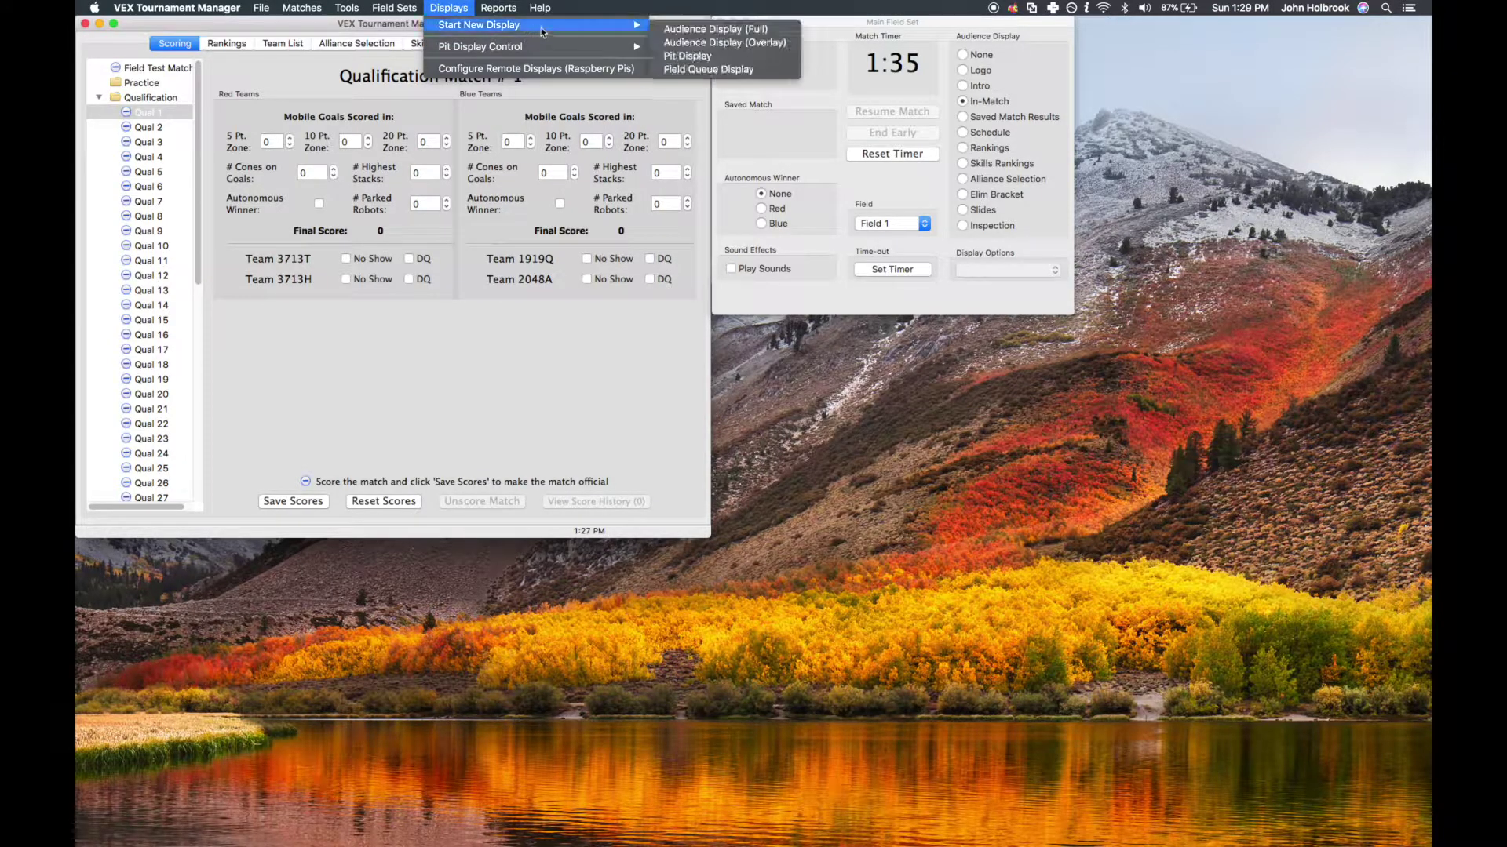
click(701, 33)
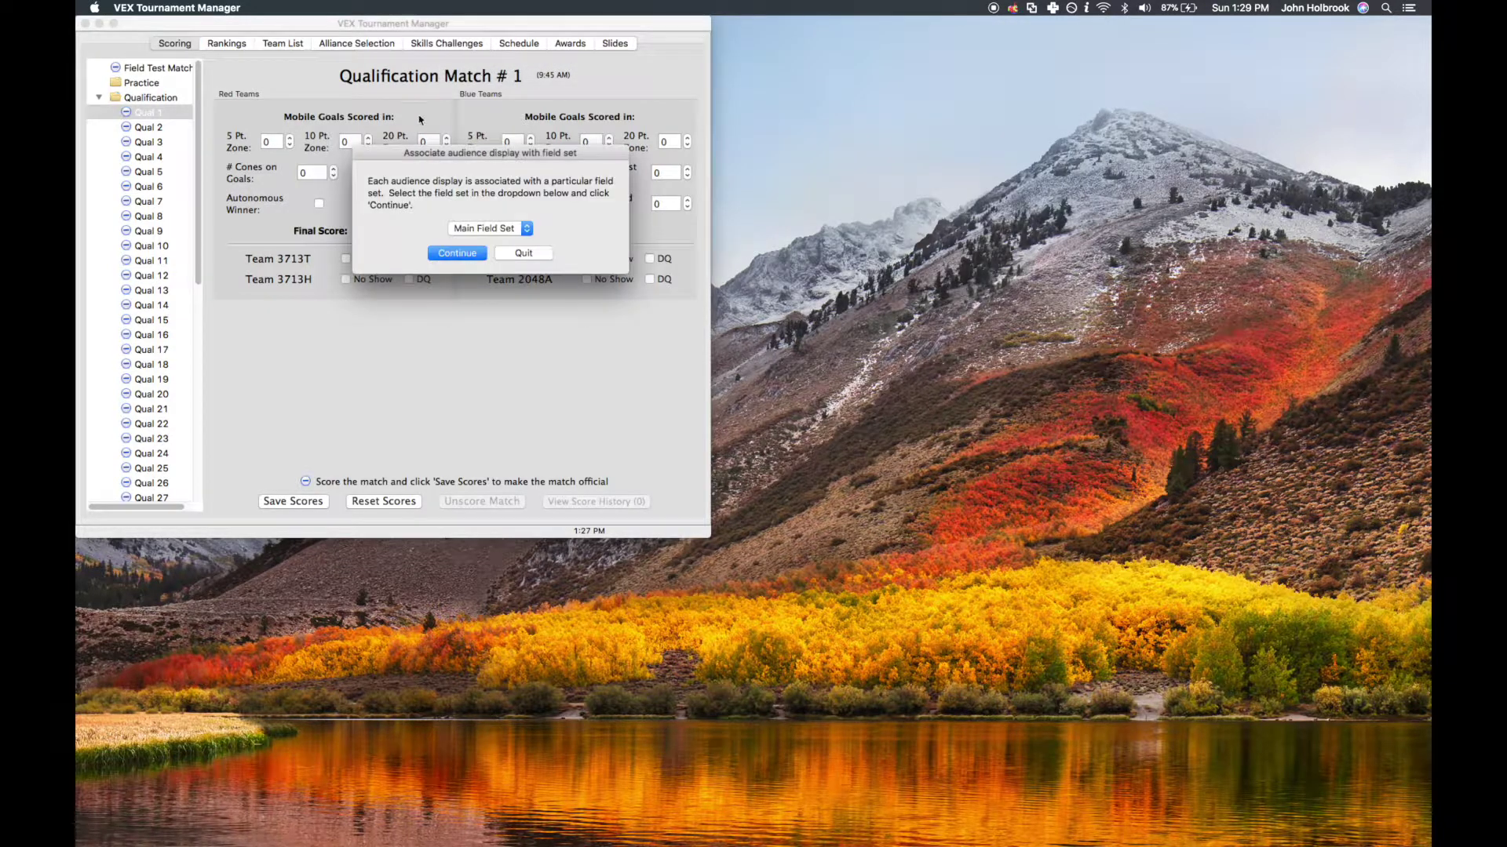
drag(490, 153, 512, 205)
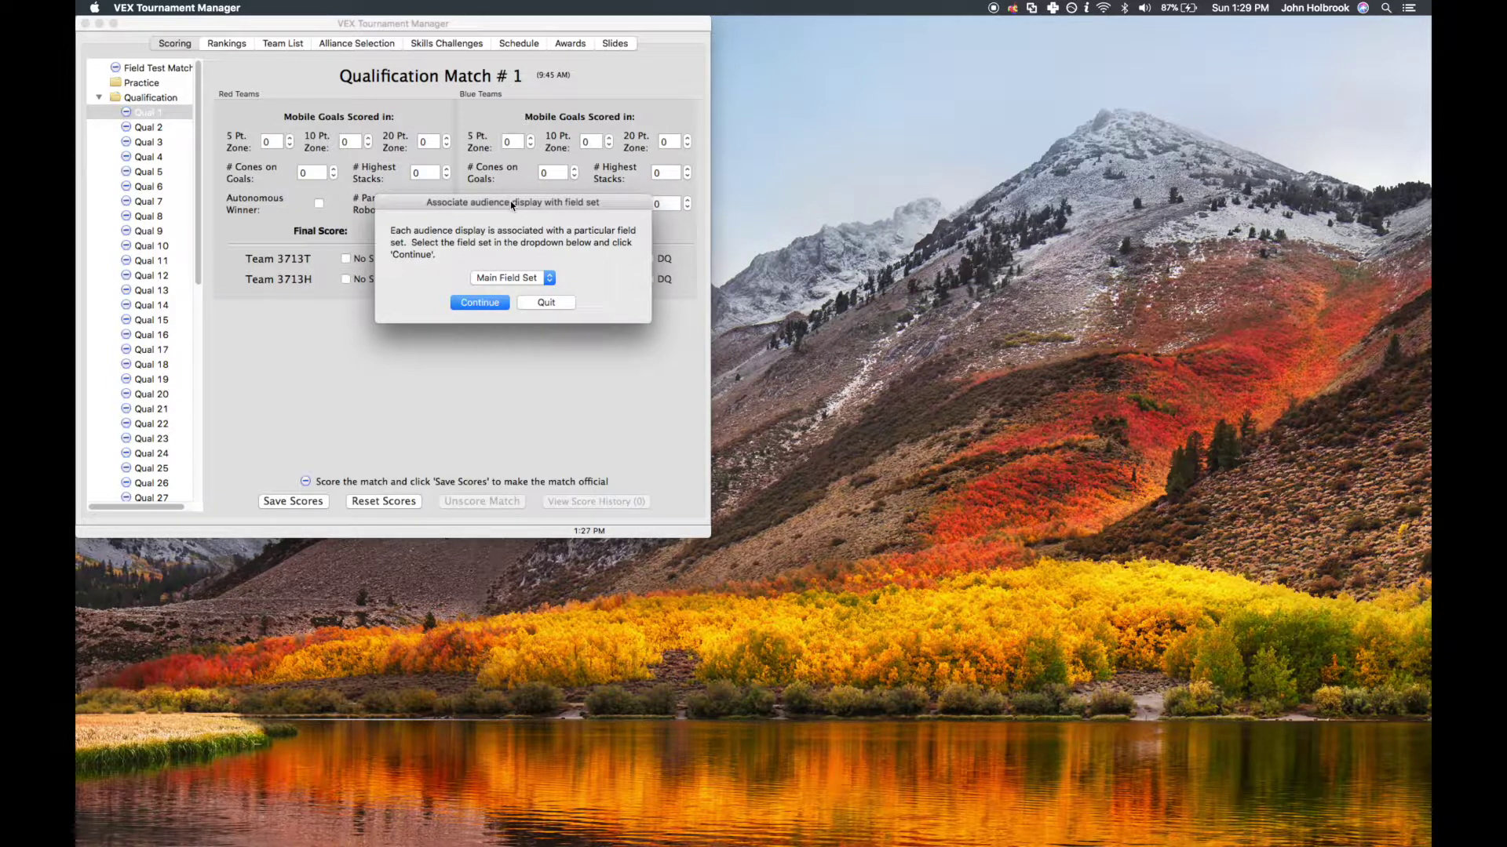
click(487, 305)
drag(480, 43, 1162, 487)
click(496, 422)
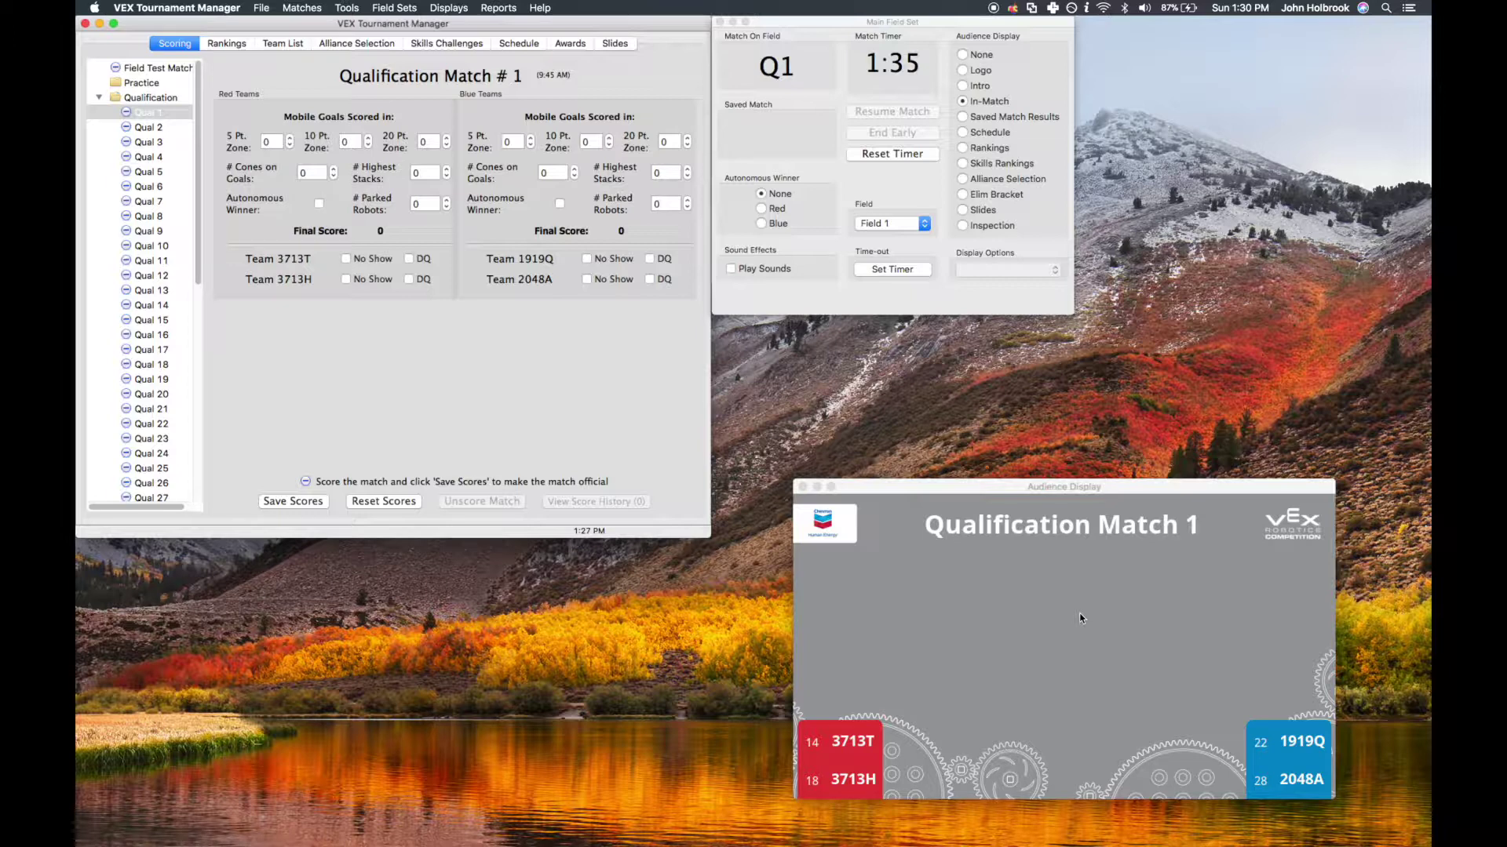
Show Schedule and Rankings, reset the timer to 0:15, show the Intro, then start Qualification Match 1.
click(990, 133)
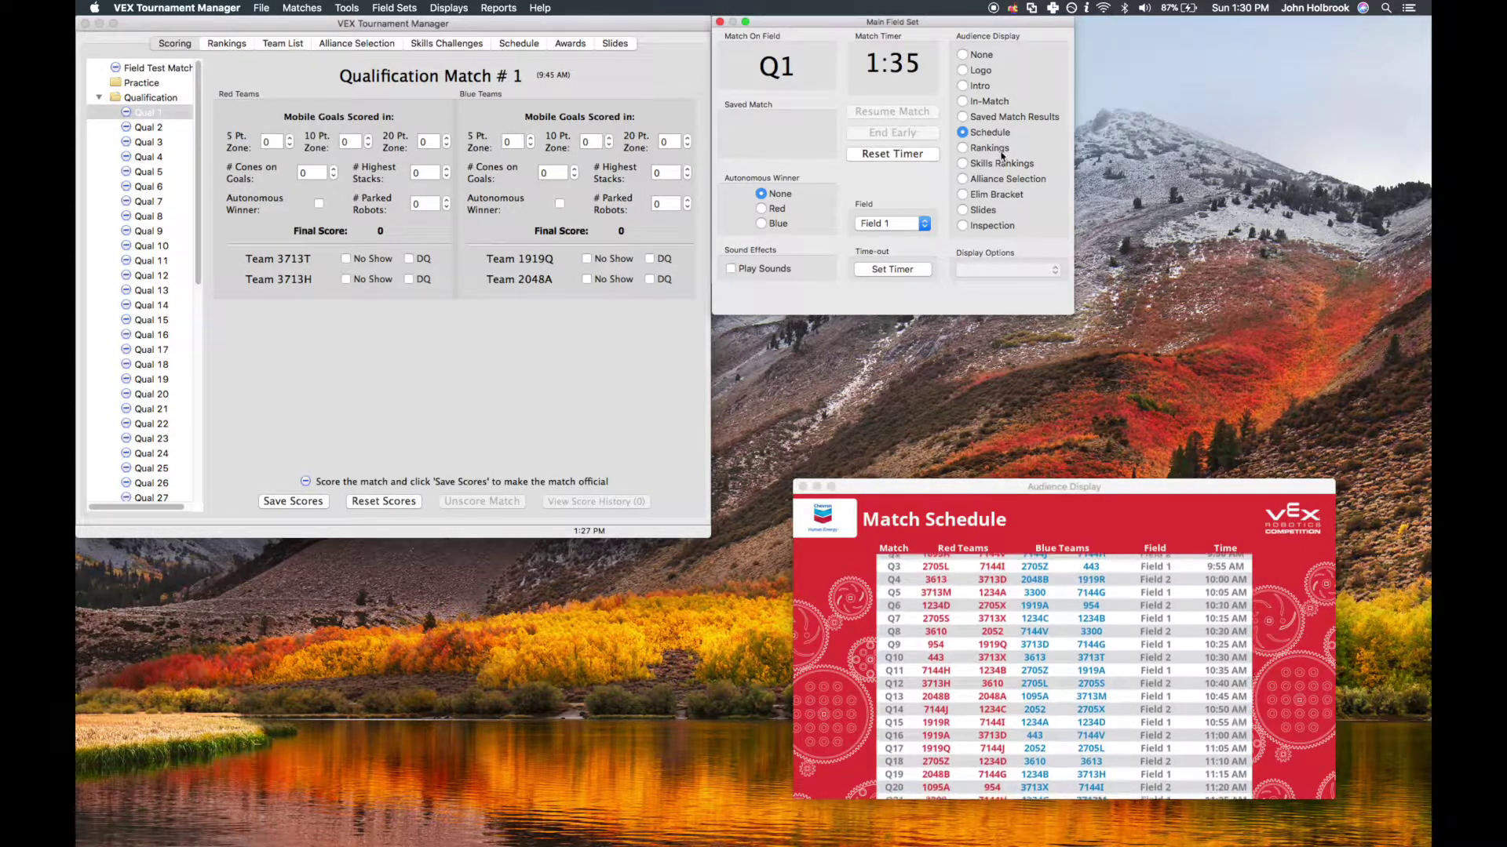
click(996, 149)
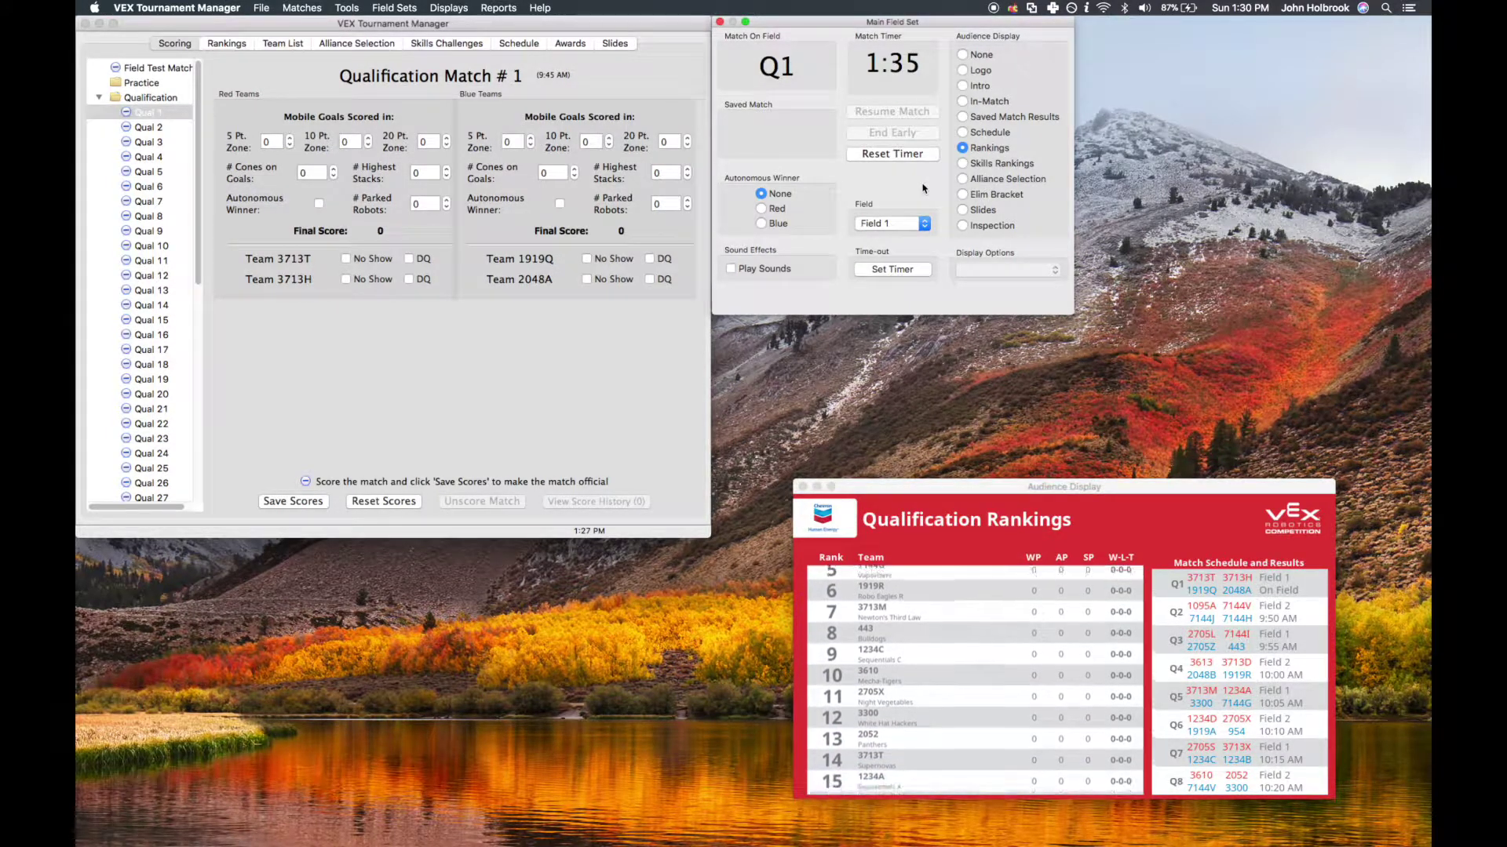
click(892, 154)
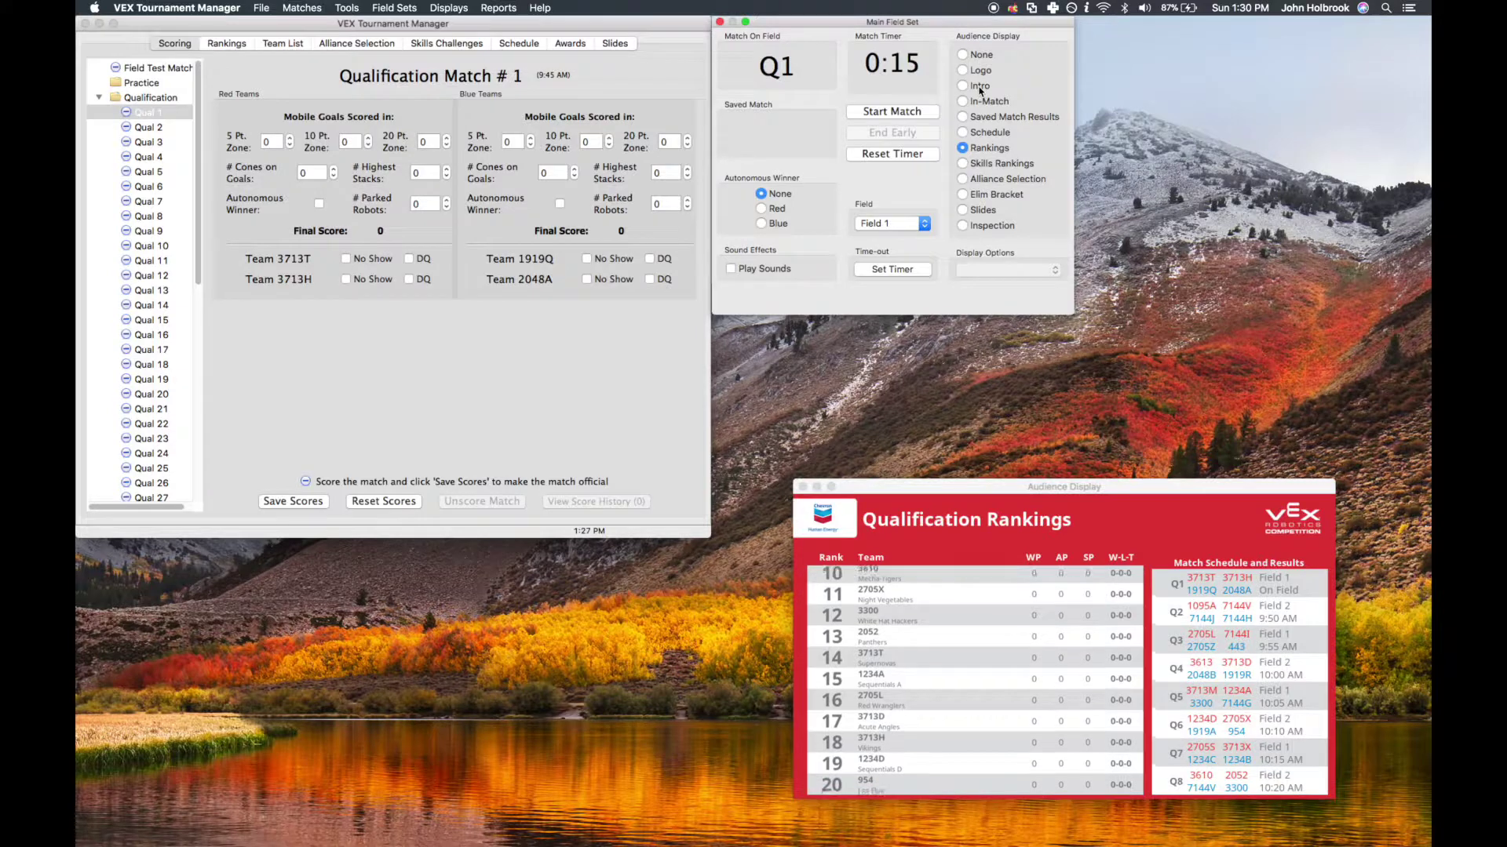
click(978, 87)
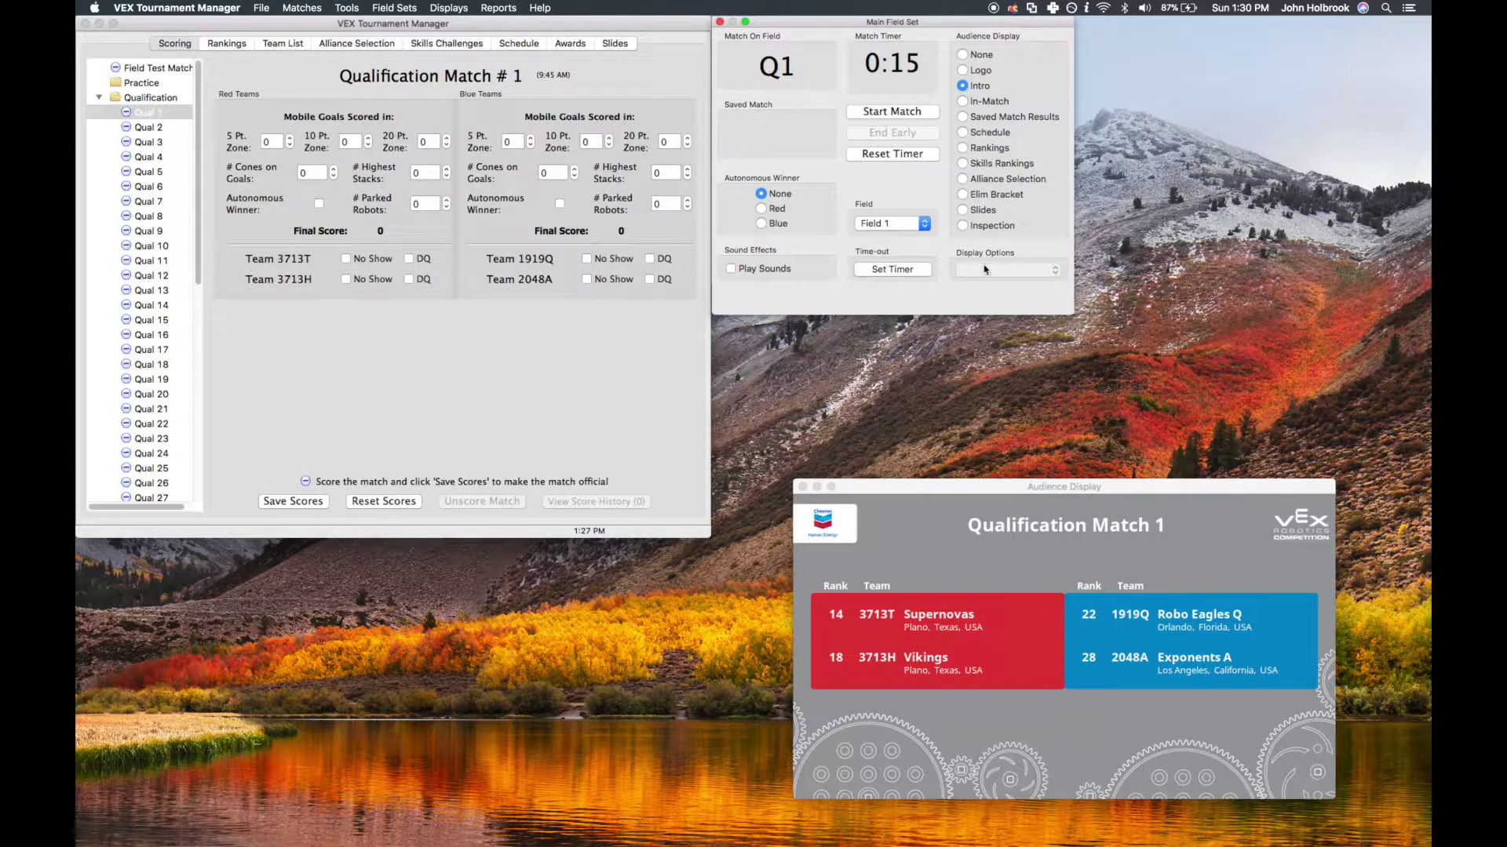
click(920, 114)
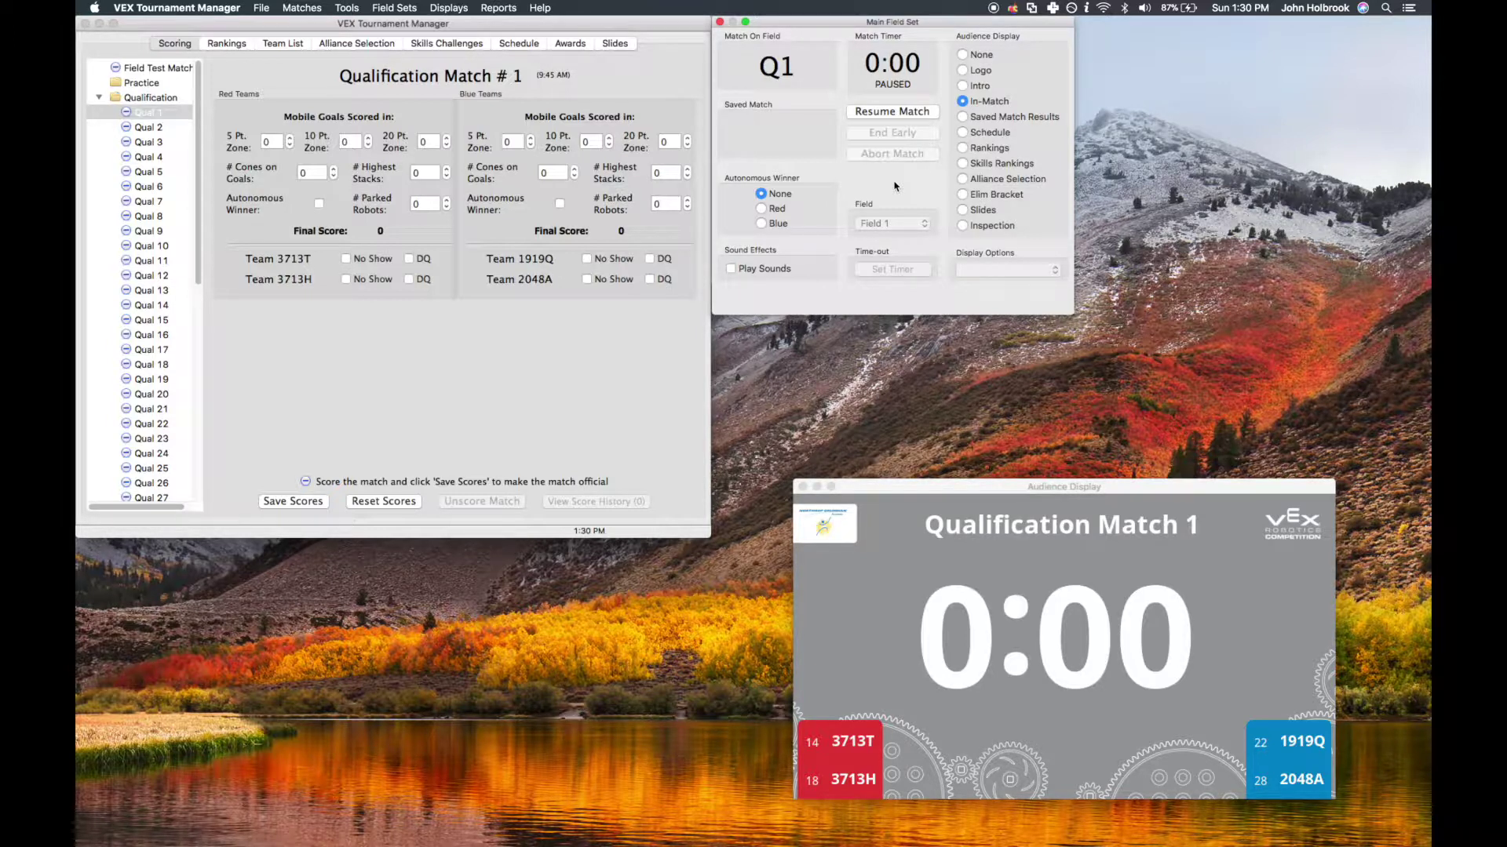
click(461, 11)
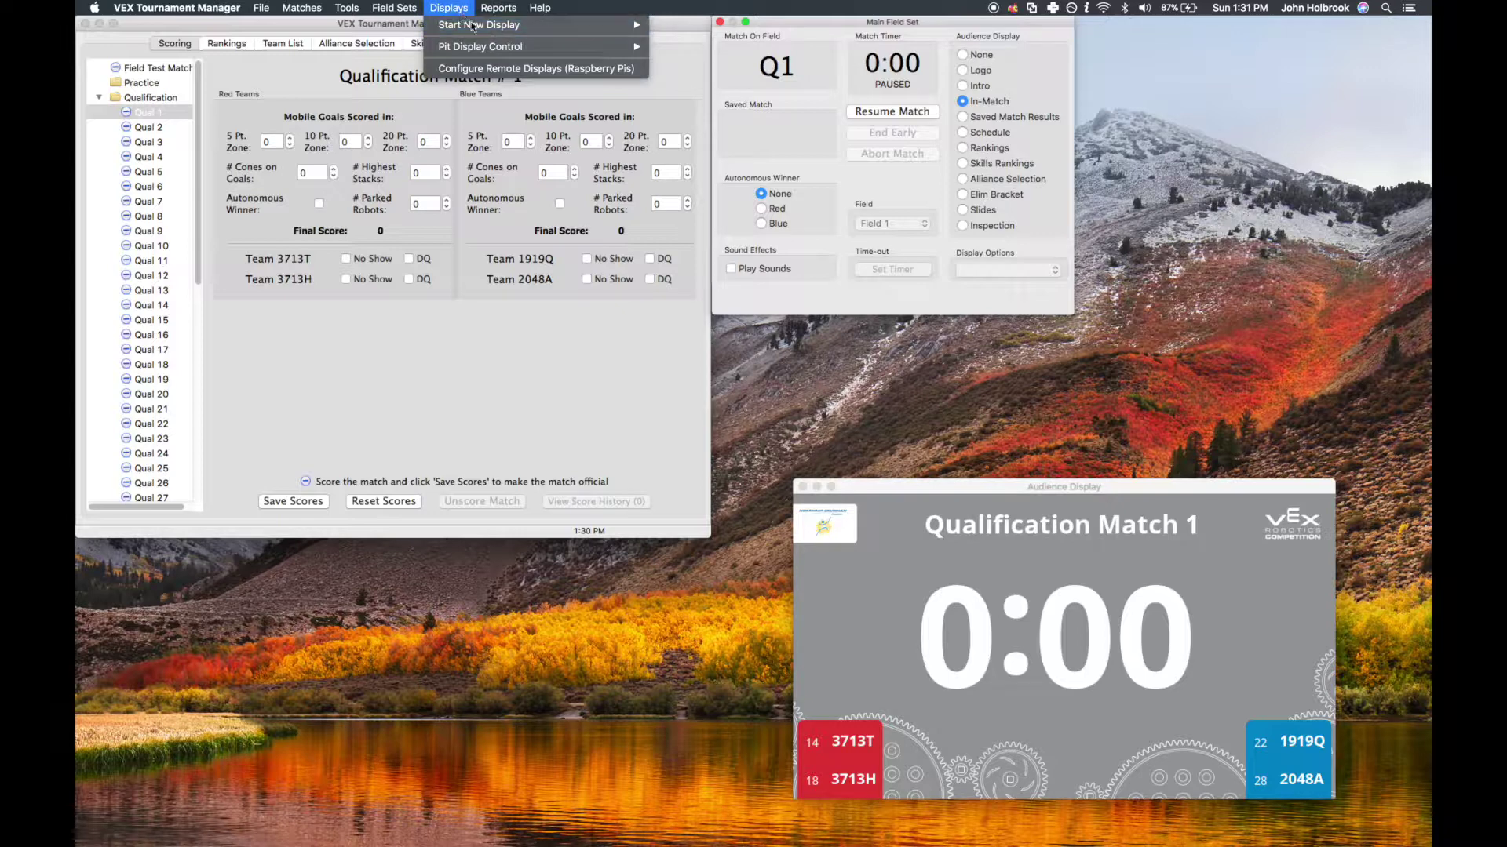
mouse_move(496, 30)
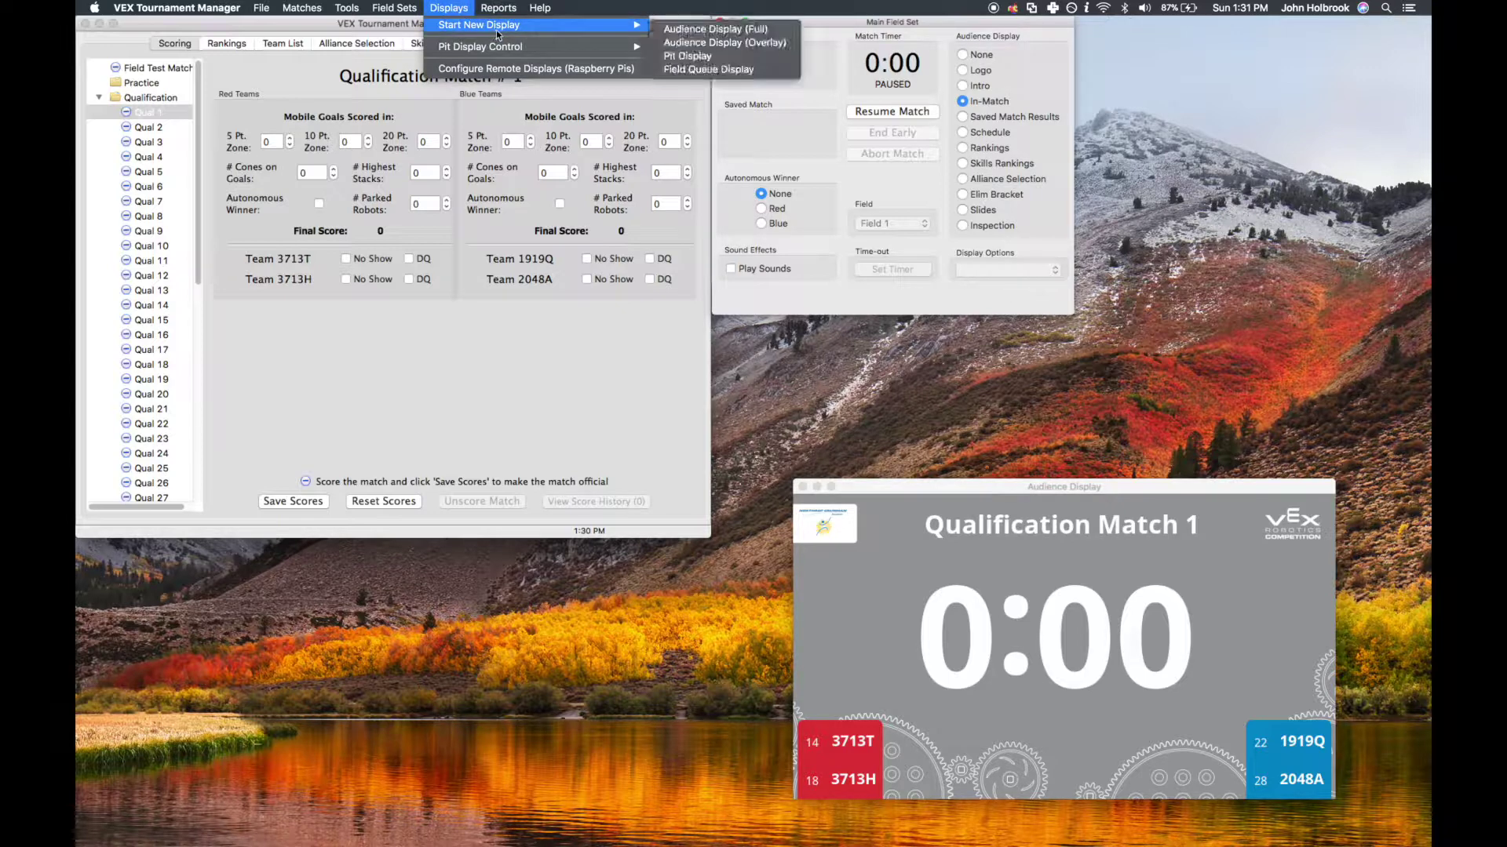
click(705, 44)
click(451, 9)
click(456, 12)
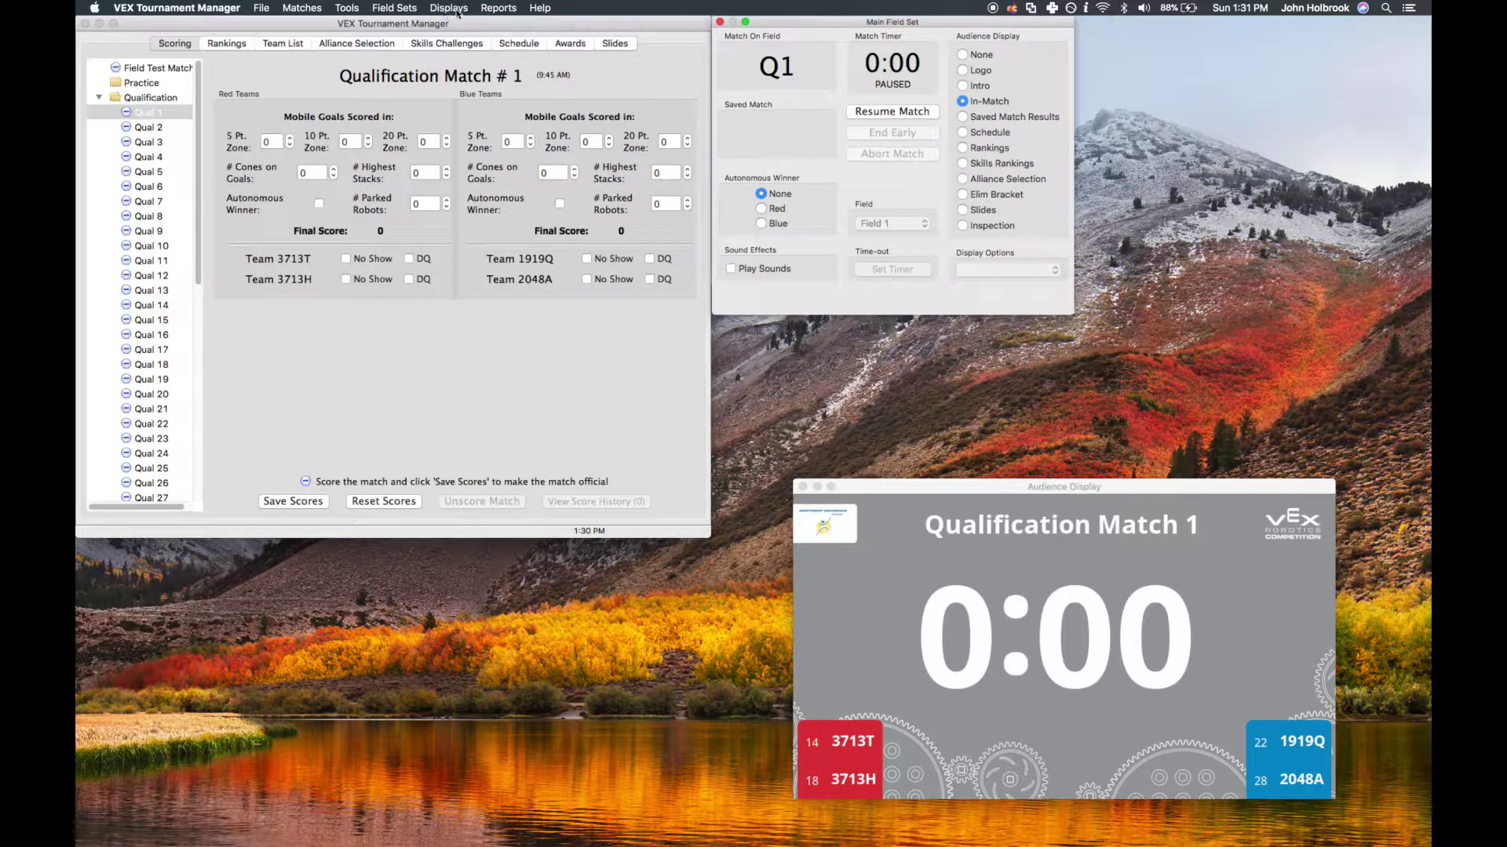